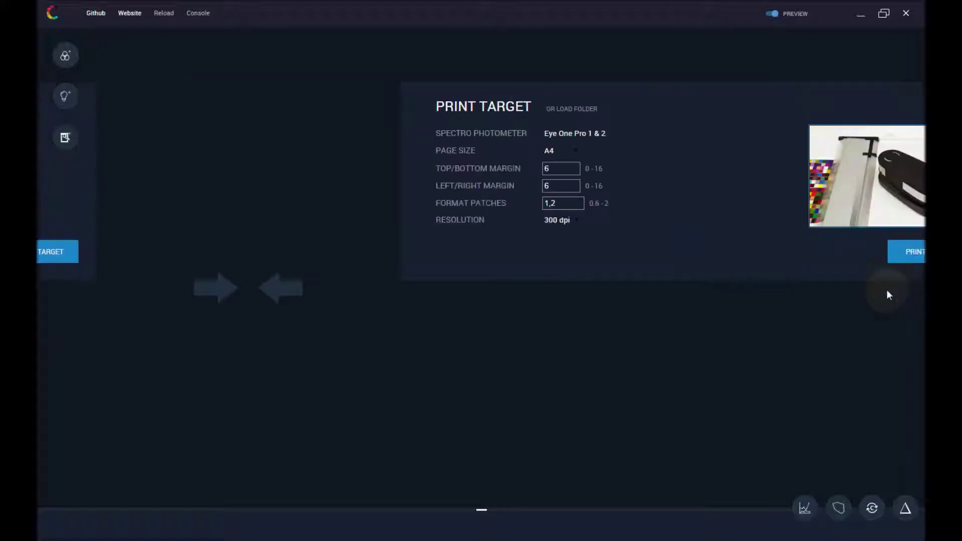
Look through the target, illuminant and color creation pages with their result pages, and the analysis tools such as the Color Converter
{"action": "left_click", "coordinate": [891, 294]}
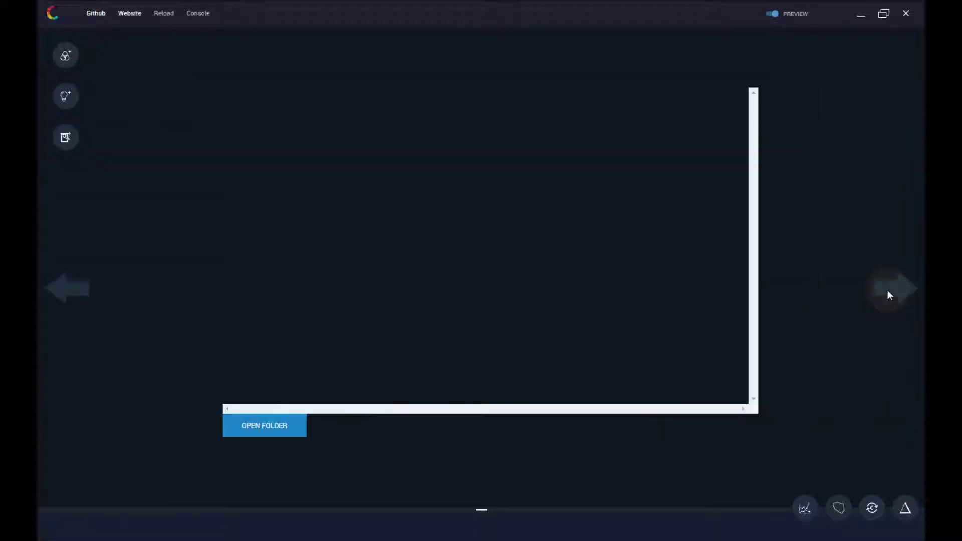
{"action": "left_click", "coordinate": [80, 296]}
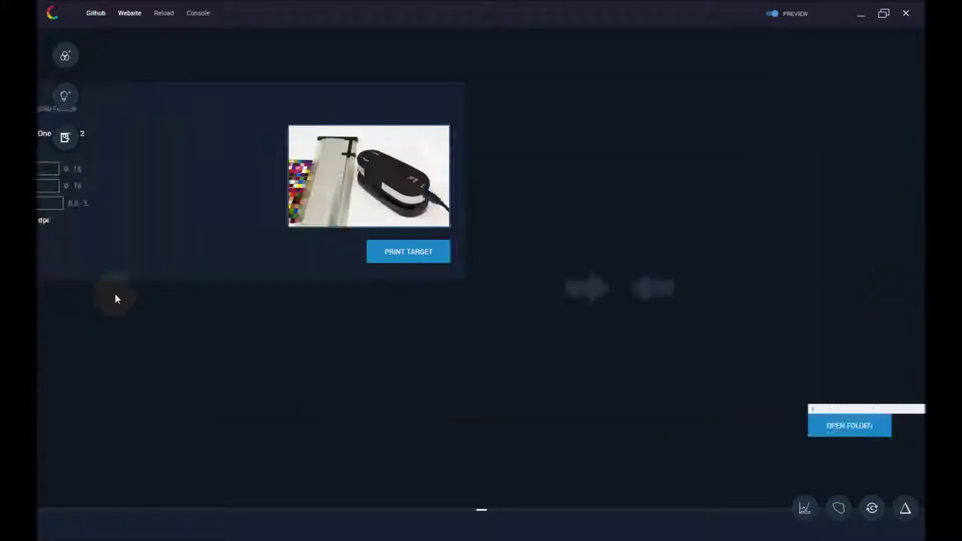
{"action": "left_click", "coordinate": [77, 286]}
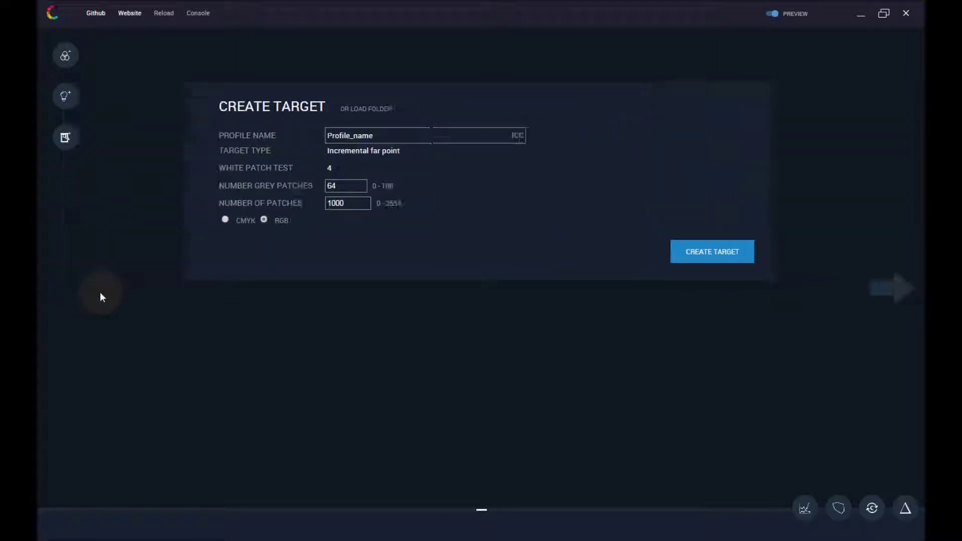
{"action": "left_click", "coordinate": [70, 104]}
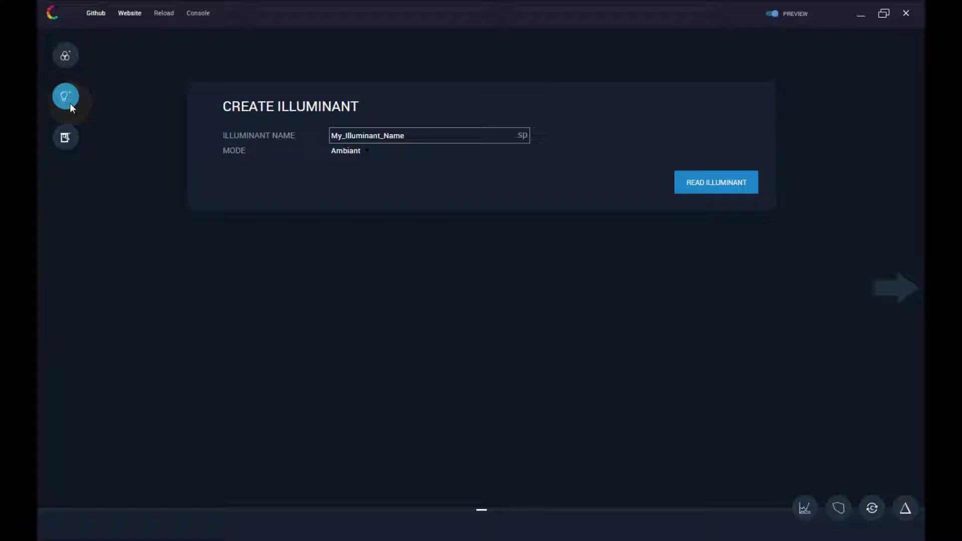
{"action": "left_click", "coordinate": [884, 290]}
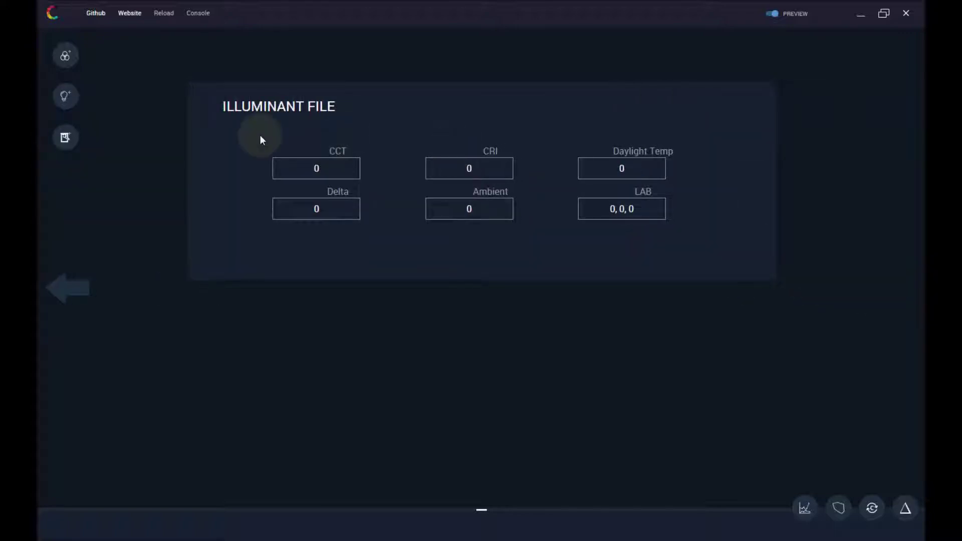
{"action": "left_click", "coordinate": [73, 145]}
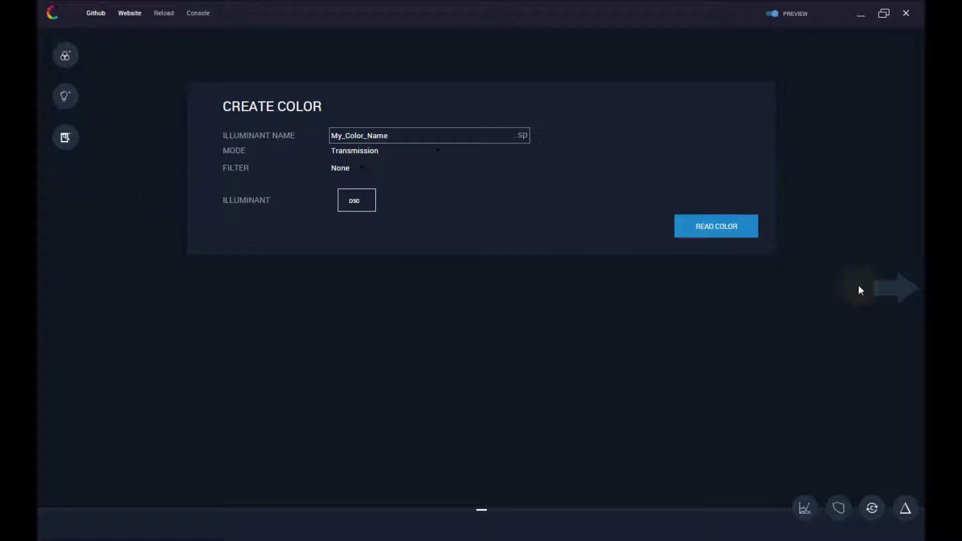
{"action": "left_click", "coordinate": [886, 295]}
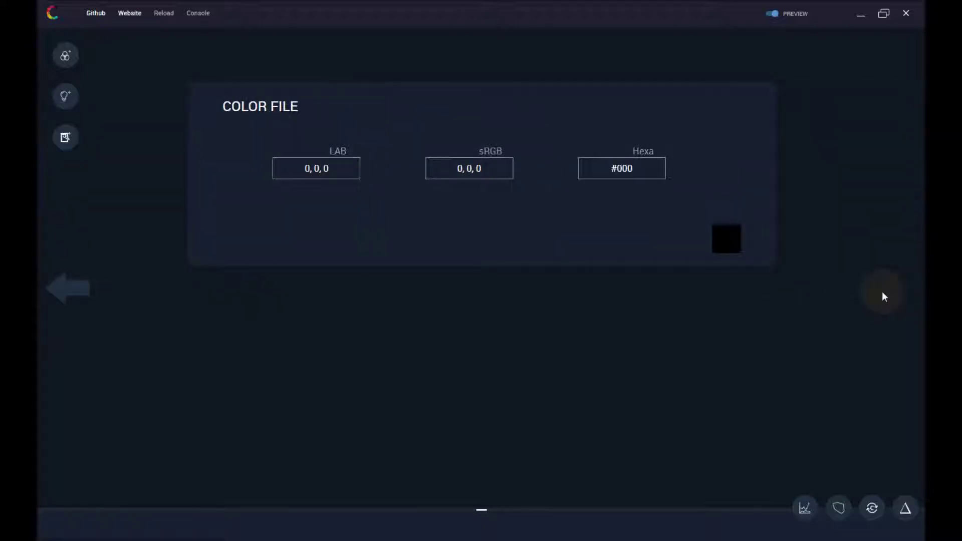
{"action": "left_click", "coordinate": [84, 293]}
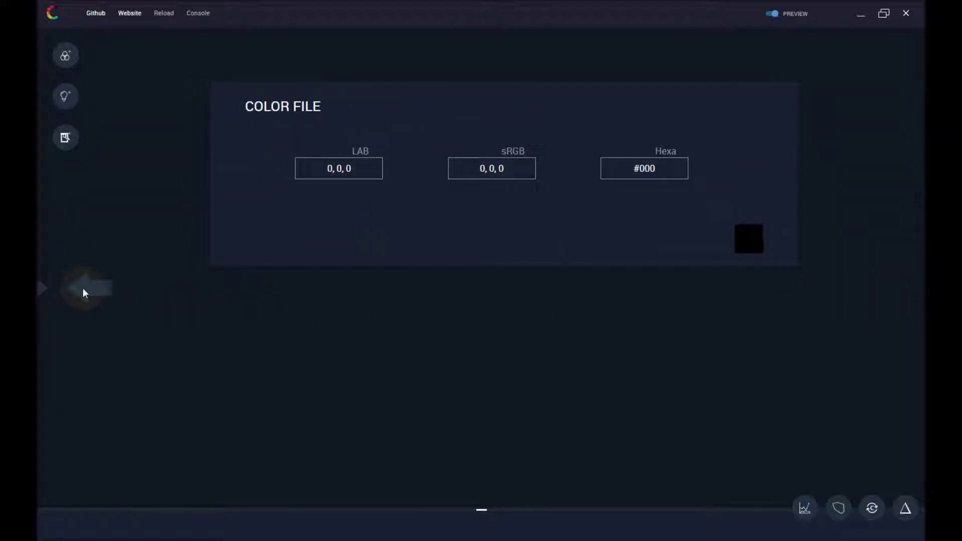
{"action": "left_click", "coordinate": [804, 520]}
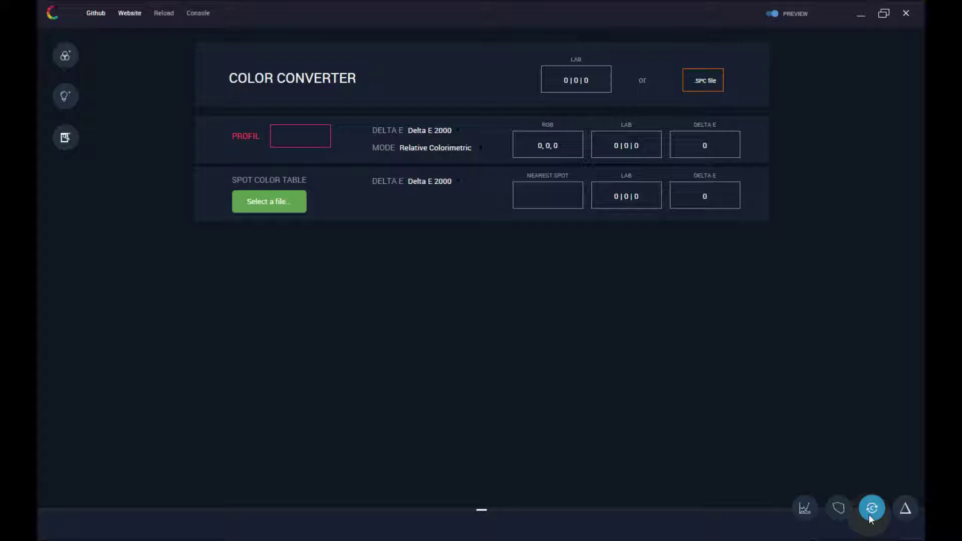
{"action": "left_click", "coordinate": [906, 515]}
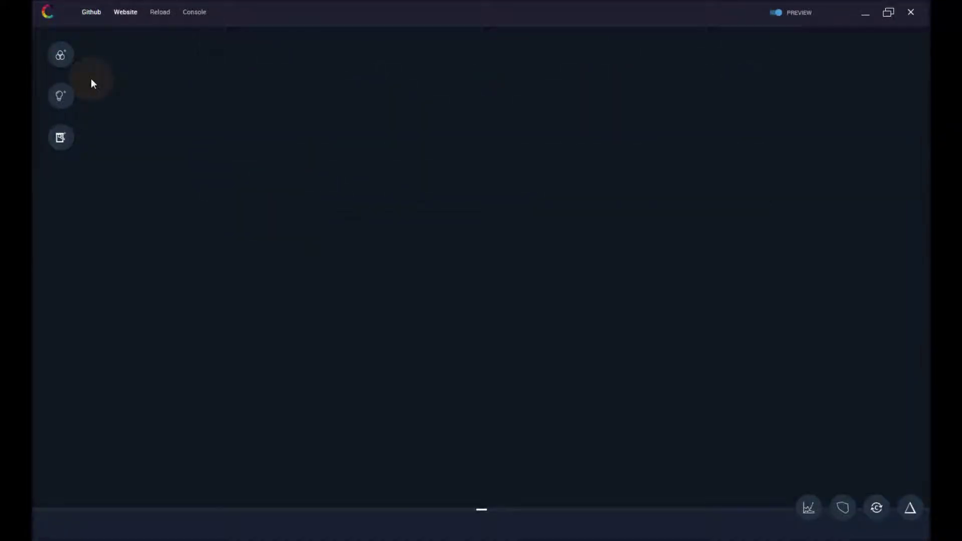
Set up a new illuminant named outdoor with the mode set to Ambiant
{"action": "left_click", "coordinate": [68, 99]}
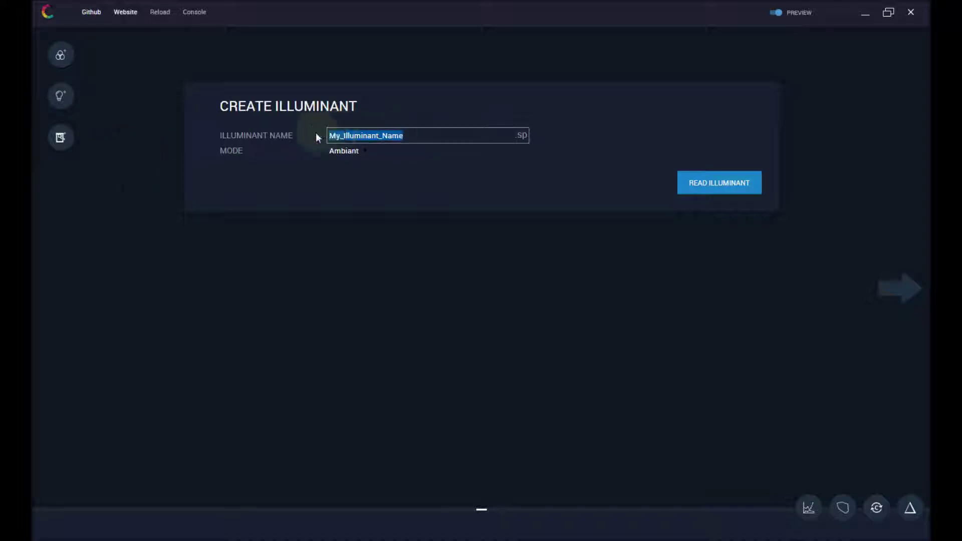
{"action": "type", "text": "outd"}
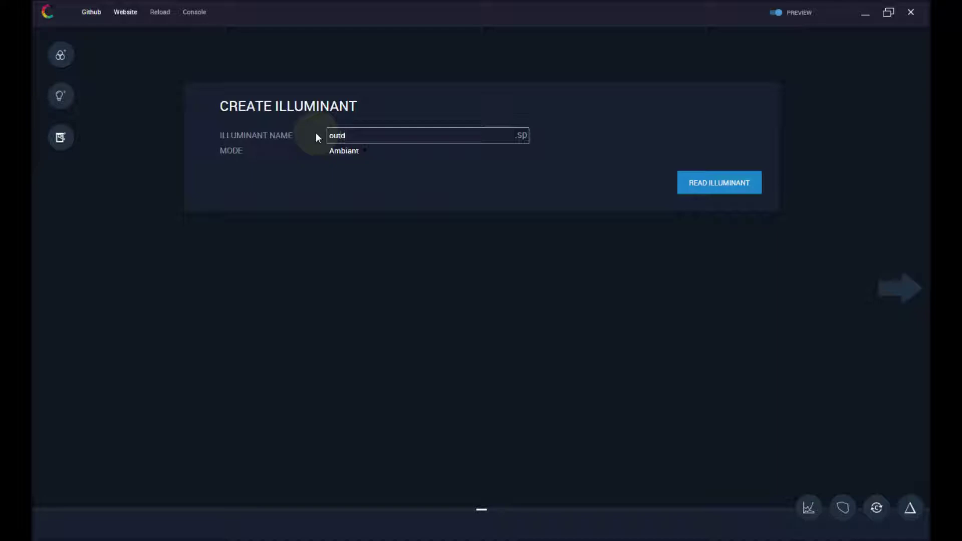
{"action": "type", "text": "oor"}
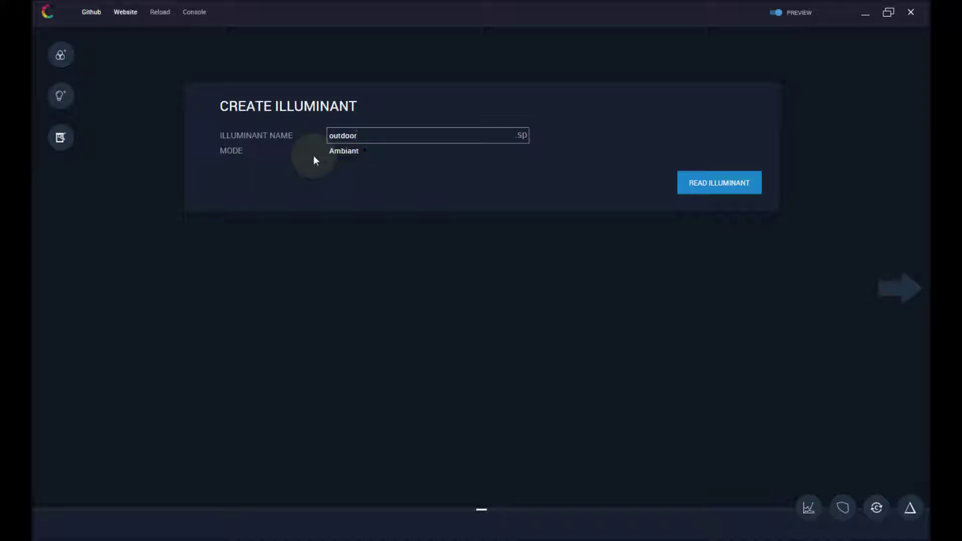
{"action": "left_click", "coordinate": [335, 156]}
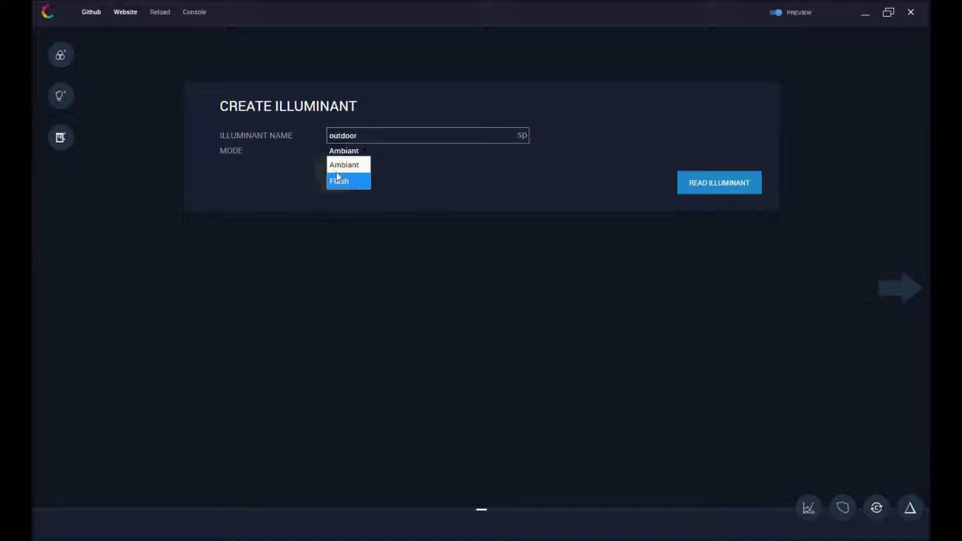
{"action": "left_click", "coordinate": [338, 167]}
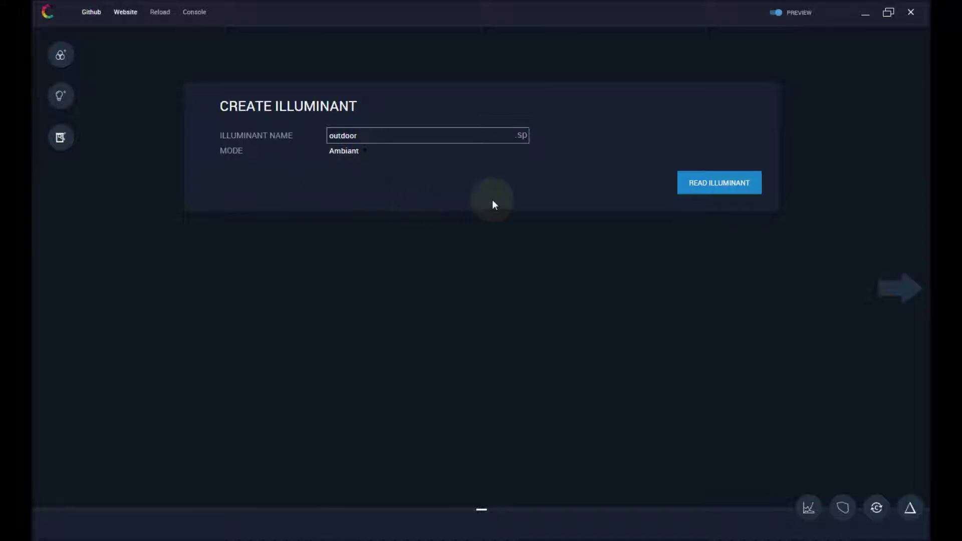
Read the outdoor illuminant, calibrating the instrument on its transmissive white source and accepting the spot measurement
{"action": "left_click", "coordinate": [692, 190]}
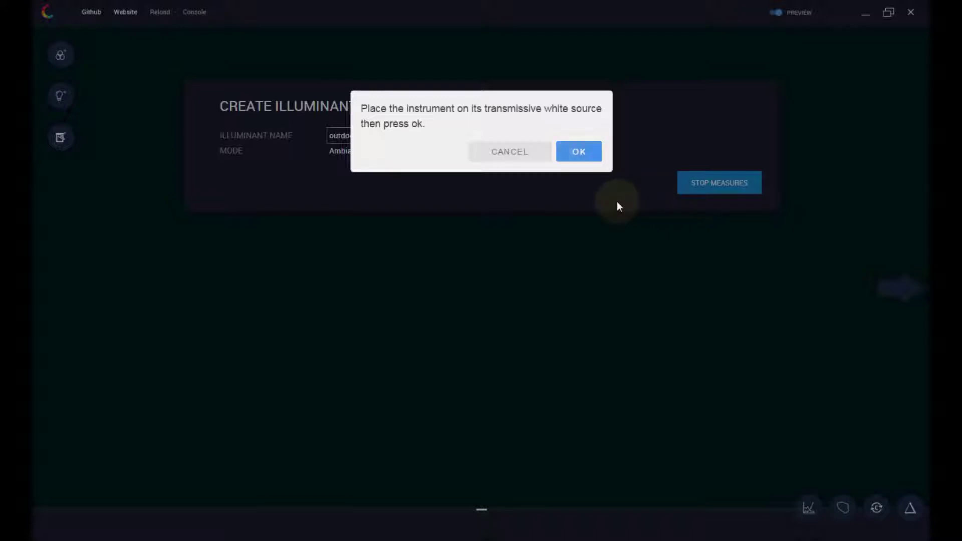
{"action": "left_click", "coordinate": [580, 154]}
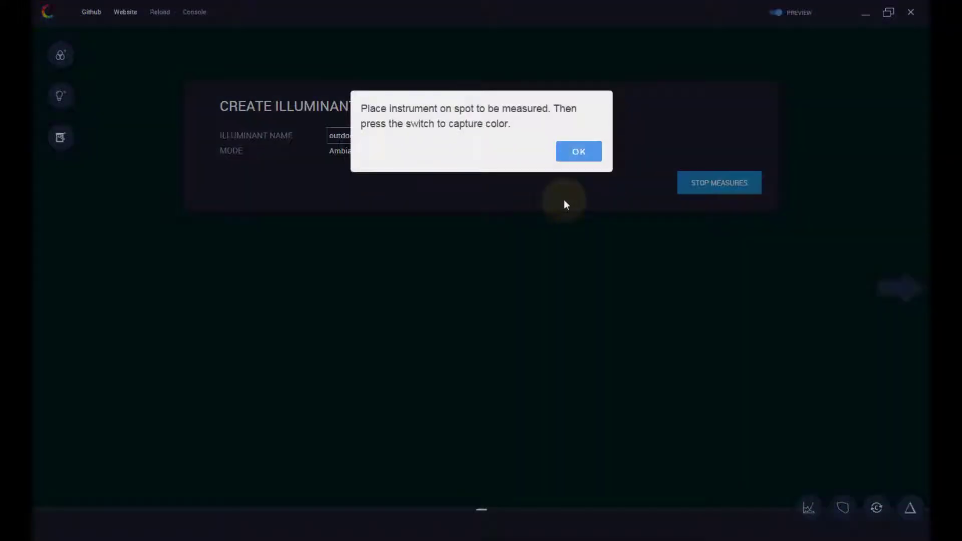
{"action": "left_click", "coordinate": [576, 153]}
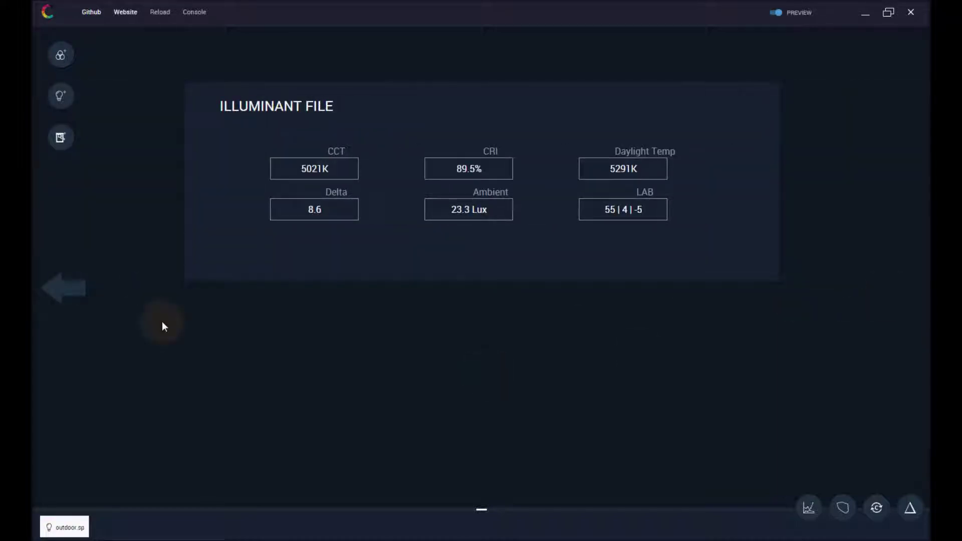
Measure a second ambient illuminant named Light and check its illuminant file values
{"action": "left_click", "coordinate": [75, 289]}
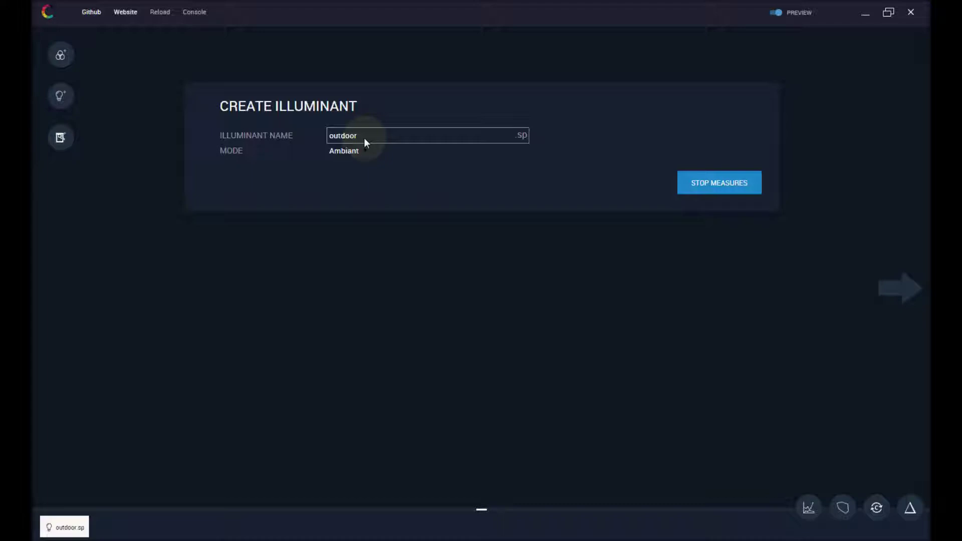
{"action": "left_click_drag", "start_coordinate": [364, 139], "coordinate": [324, 138]}
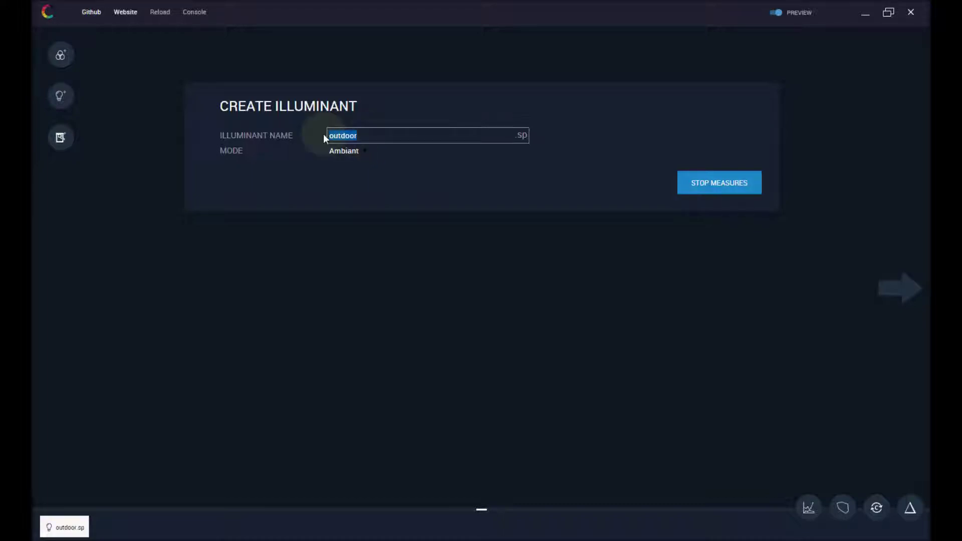
{"action": "type", "text": "Light"}
{"action": "key", "text": "Return"}
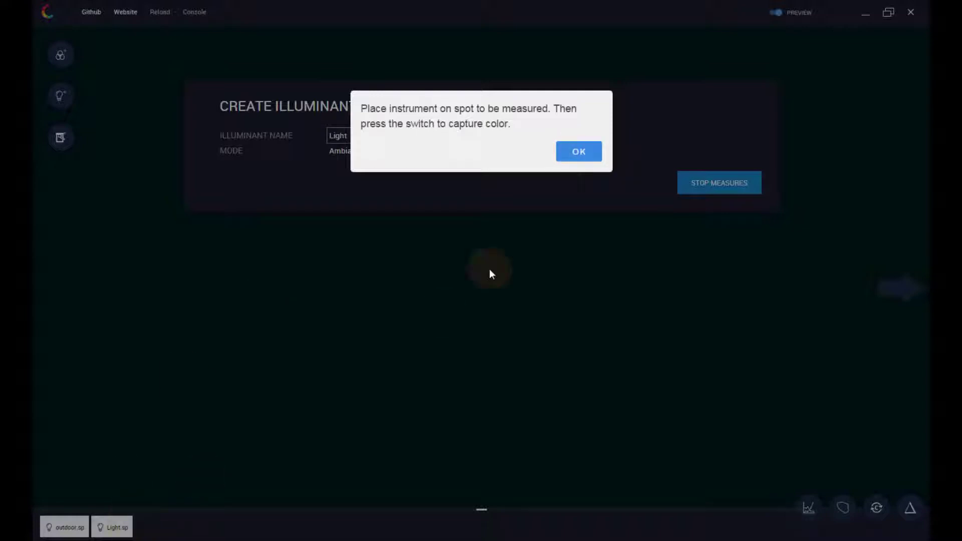
{"action": "left_click", "coordinate": [574, 153]}
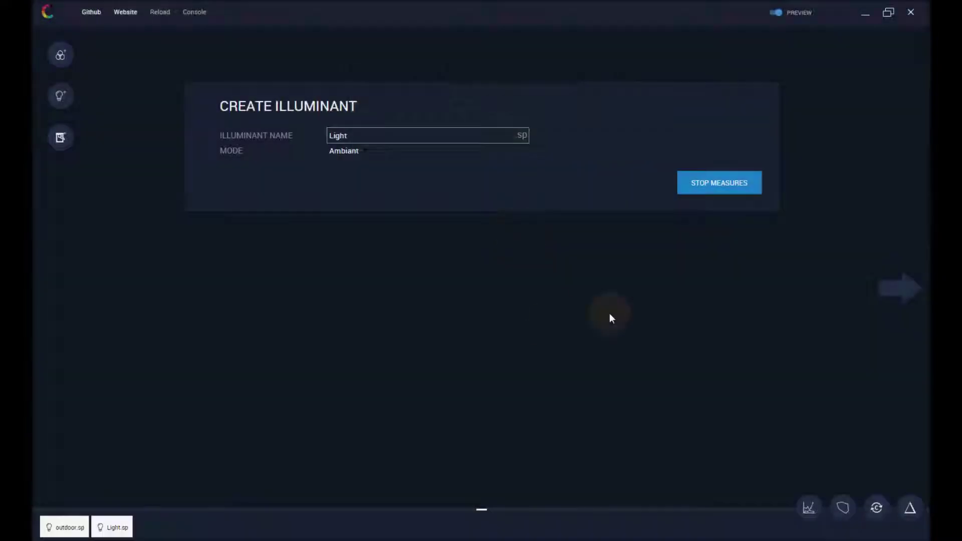
{"action": "left_click", "coordinate": [887, 294]}
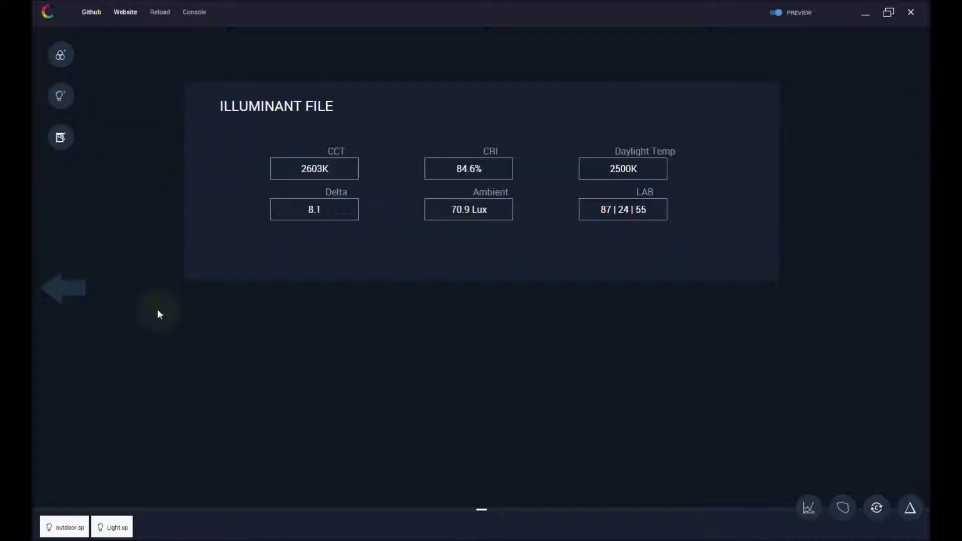
{"action": "left_click", "coordinate": [65, 285]}
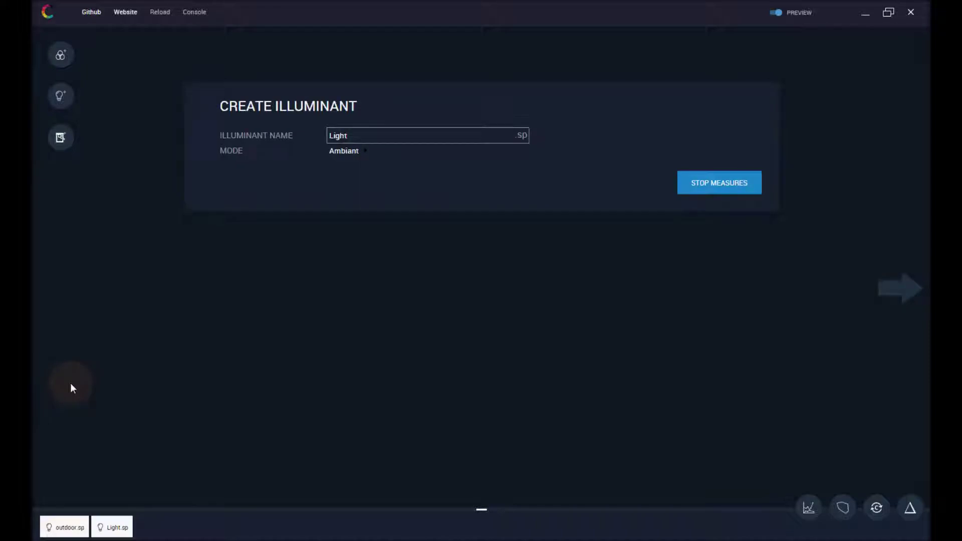
Plot outdoor.sp and Light.sp together on the spectral graph and lower the intensity of Light.sp to compare the curves
{"action": "left_click", "coordinate": [808, 513]}
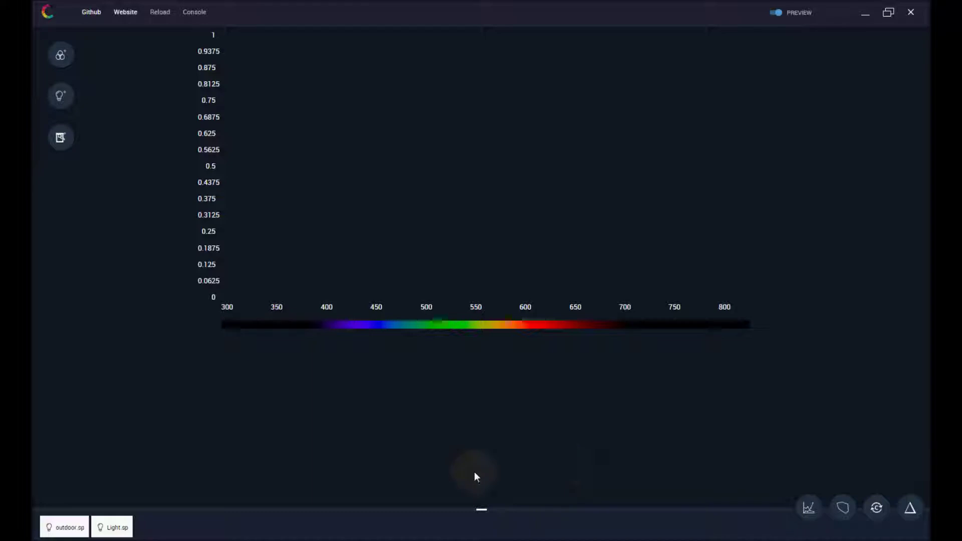
{"action": "left_click_drag", "start_coordinate": [74, 532], "coordinate": [415, 200]}
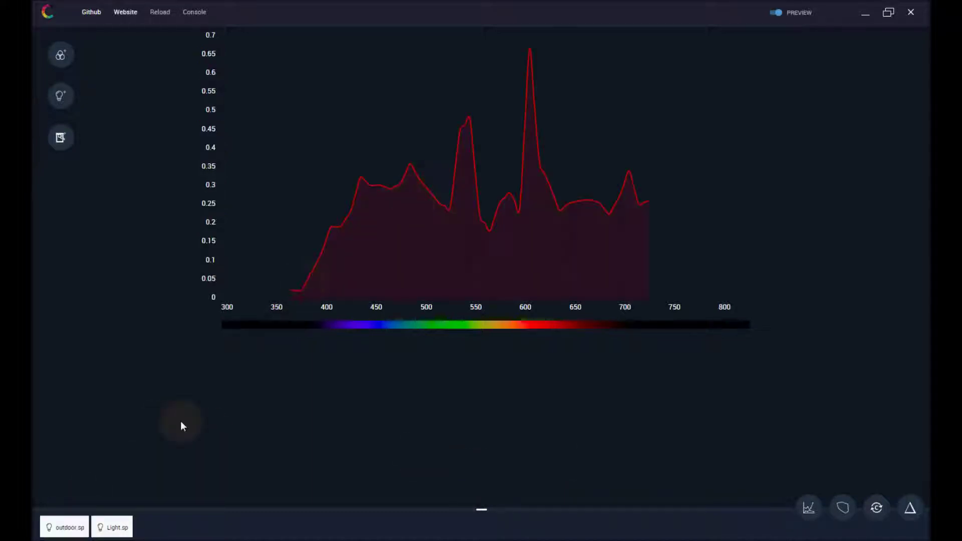
{"action": "left_click_drag", "start_coordinate": [107, 527], "coordinate": [389, 273]}
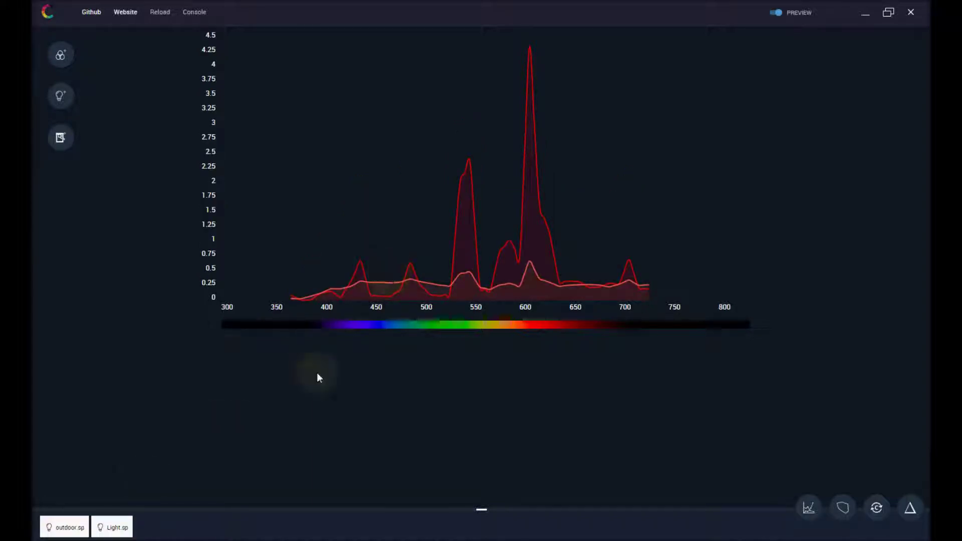
{"action": "left_click_drag", "start_coordinate": [300, 511], "coordinate": [310, 402]}
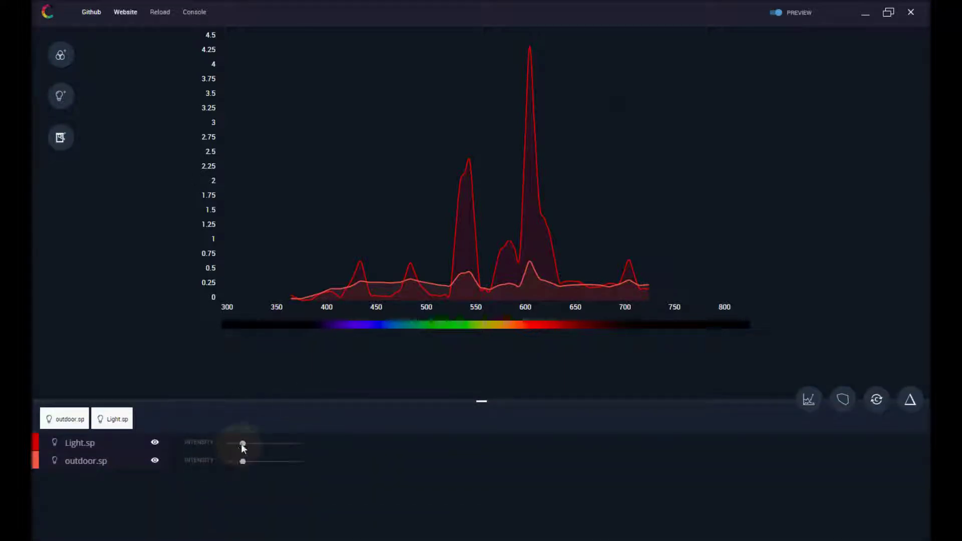
{"action": "mouse_move", "coordinate": [242, 443]}
{"action": "left_mouse_down"}
{"action": "mouse_move", "coordinate": [269, 443]}
{"action": "mouse_move", "coordinate": [232, 442]}
{"action": "left_mouse_up"}
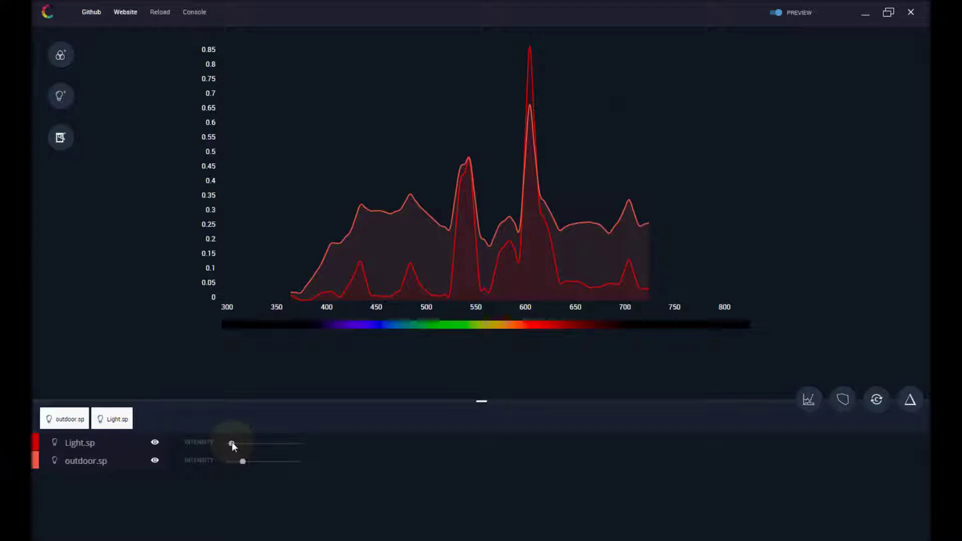
Export Light.sp to the Bureau (desktop) folder
{"action": "right_click", "coordinate": [112, 423]}
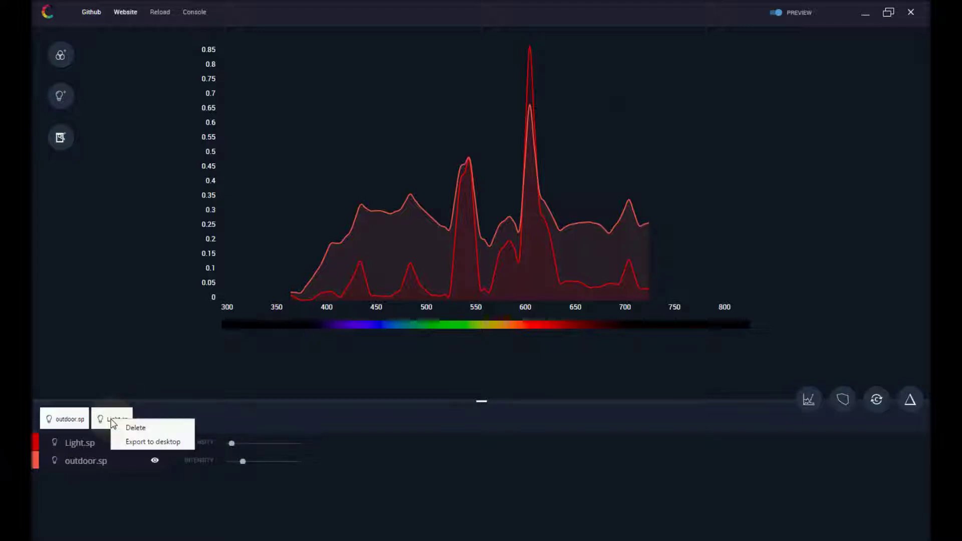
{"action": "left_click", "coordinate": [128, 442]}
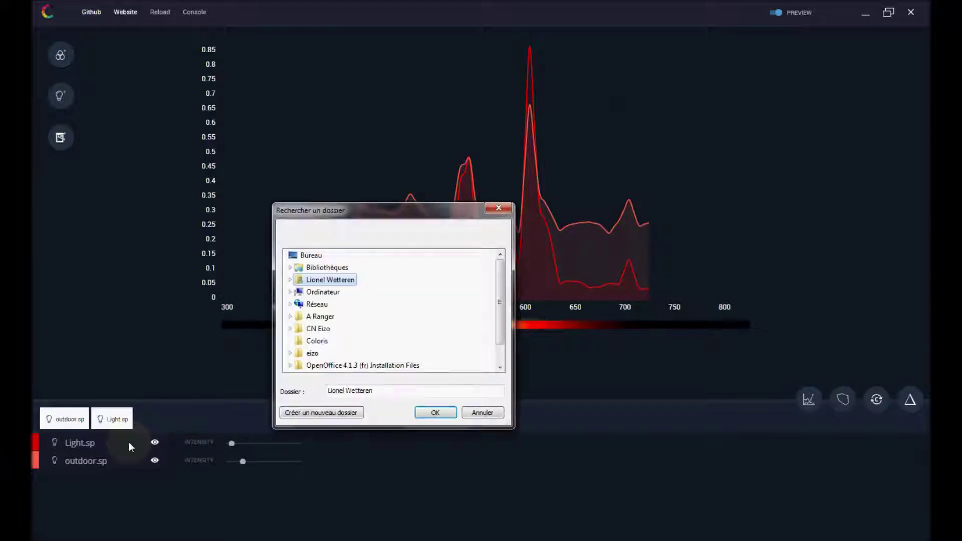
{"action": "left_click", "coordinate": [316, 257]}
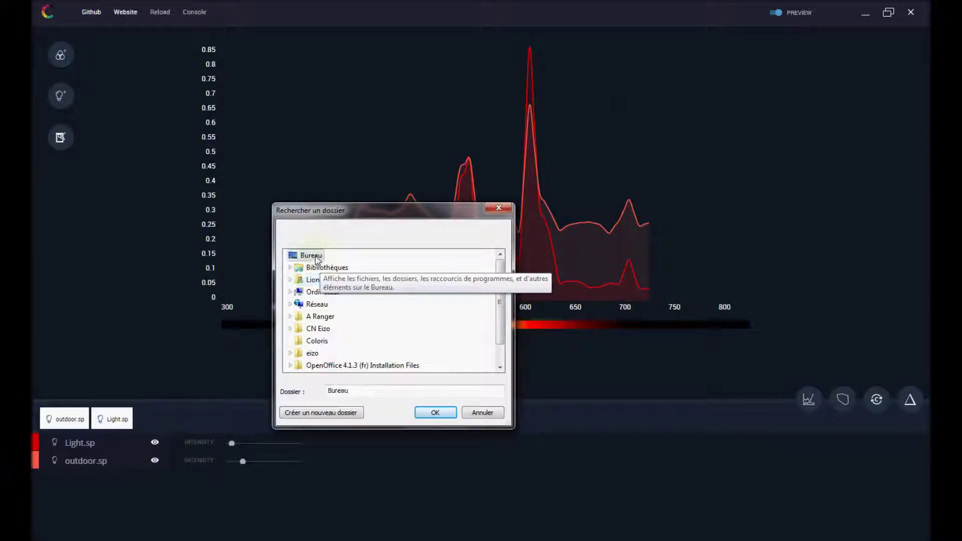
{"action": "left_click", "coordinate": [423, 415]}
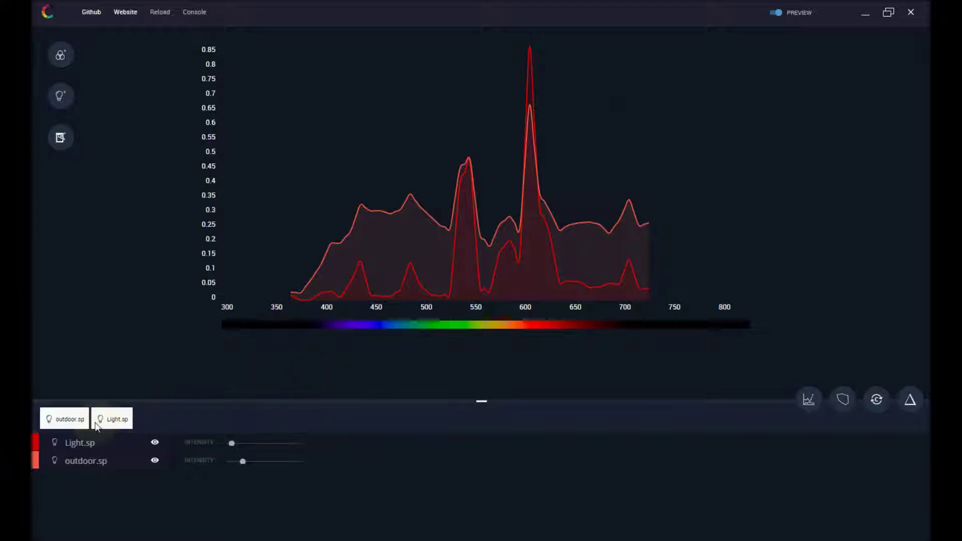
Delete the outdoor.sp illuminant file
{"action": "right_click", "coordinate": [72, 426]}
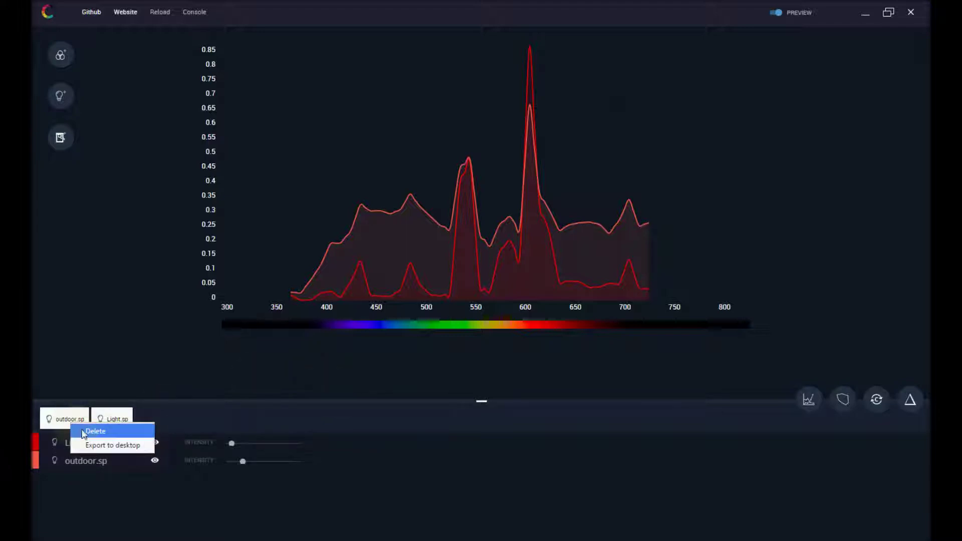
{"action": "left_click", "coordinate": [80, 430]}
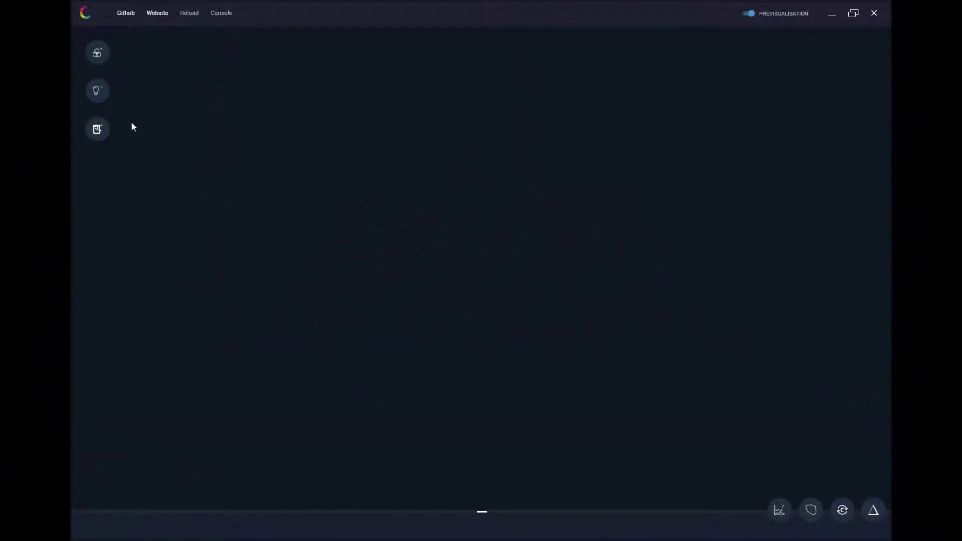
Calibrate the instrument, measure two colors named Red and Blue in Transmission mode, and stop the measurements
{"action": "left_click", "coordinate": [97, 131]}
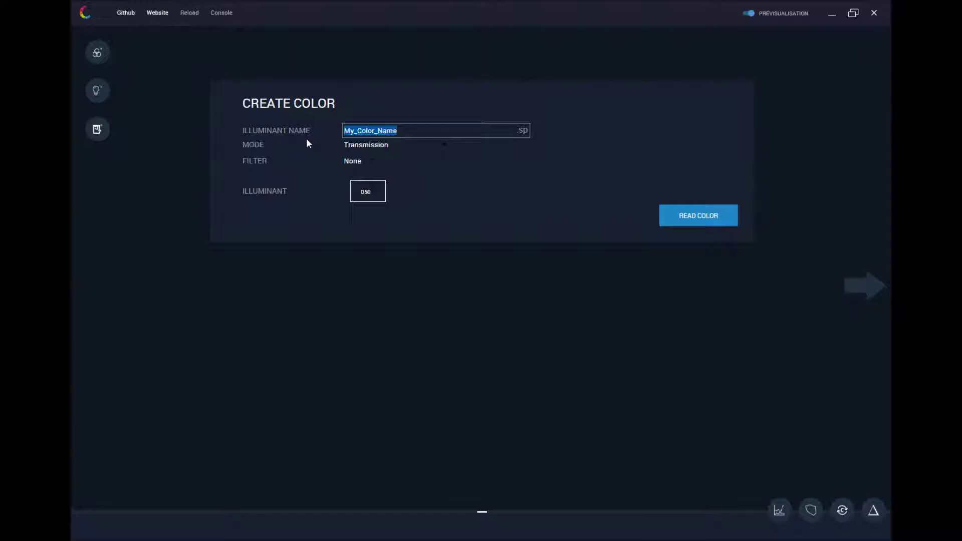
{"action": "type", "text": "Red"}
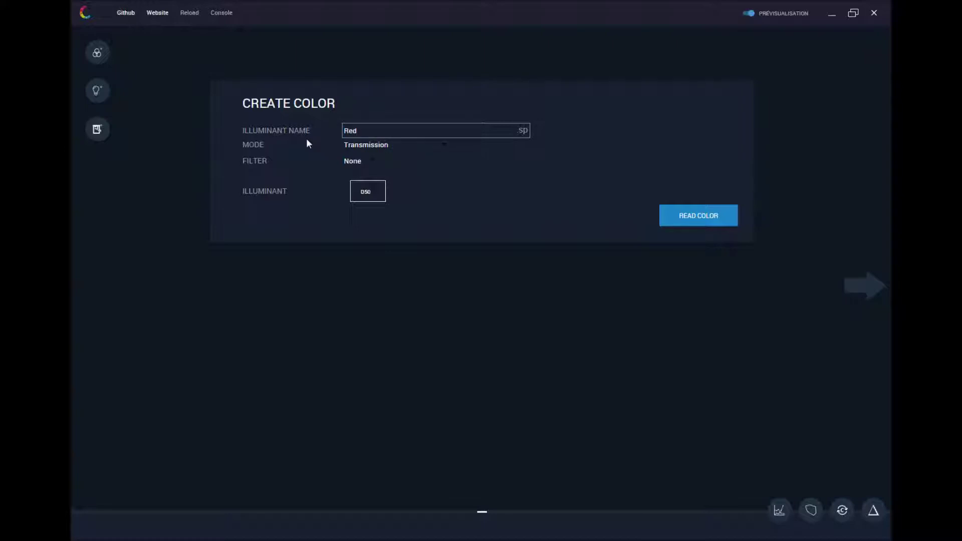
{"action": "left_click", "coordinate": [669, 217]}
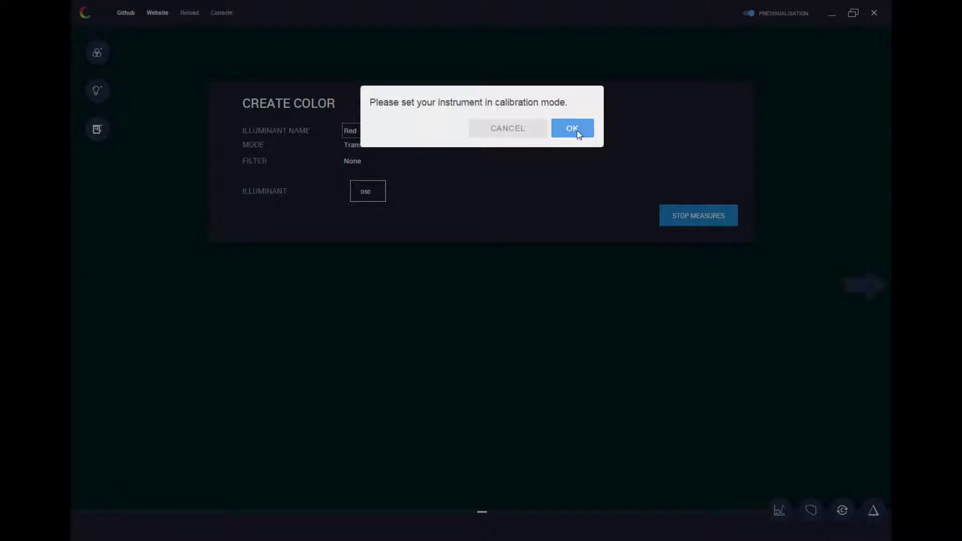
{"action": "left_click", "coordinate": [579, 139]}
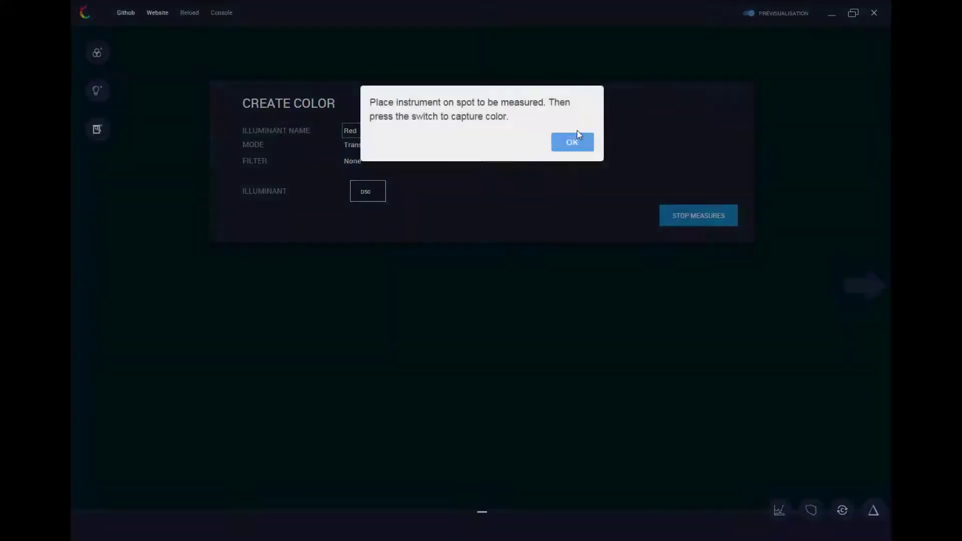
{"action": "left_click", "coordinate": [573, 143]}
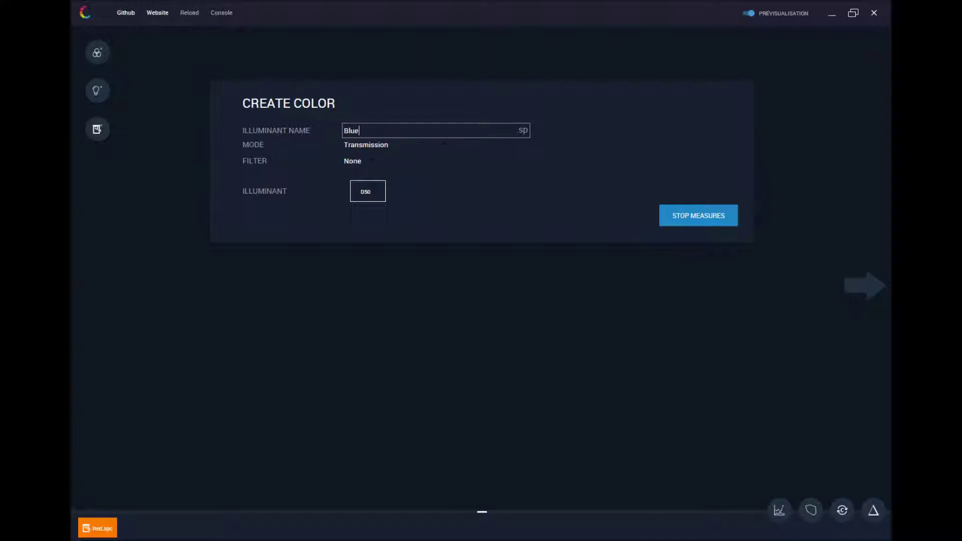
{"action": "key", "text": "Return"}
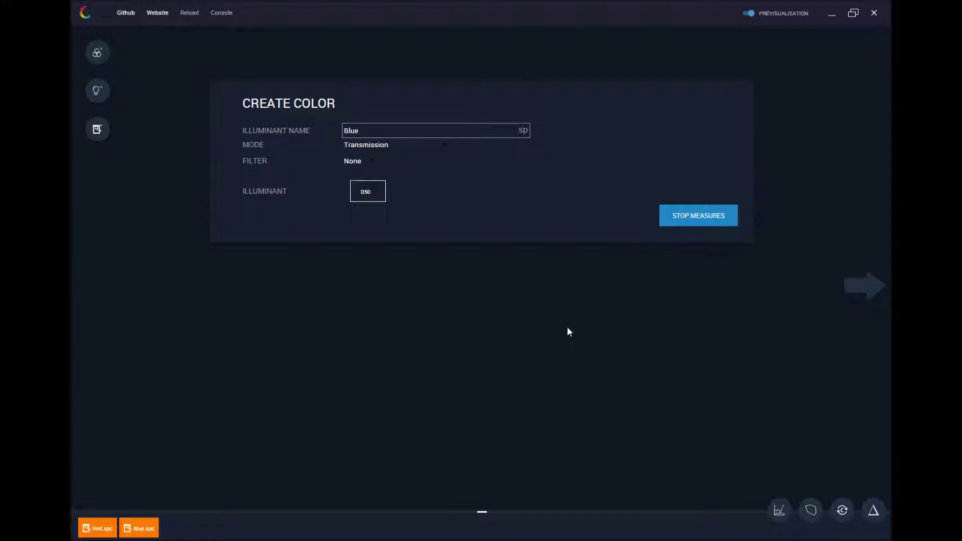
{"action": "left_click", "coordinate": [689, 221]}
Add the color file P106C.spc from the Demo folder to the workspace files
{"action": "left_click", "coordinate": [271, 538]}
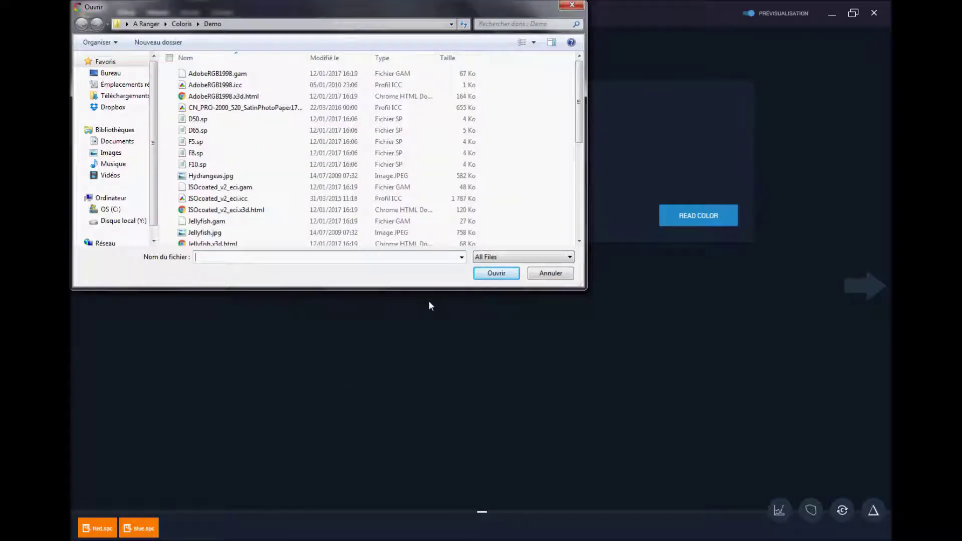
{"action": "left_click_drag", "start_coordinate": [581, 131], "coordinate": [582, 189]}
{"action": "left_click", "coordinate": [212, 190]}
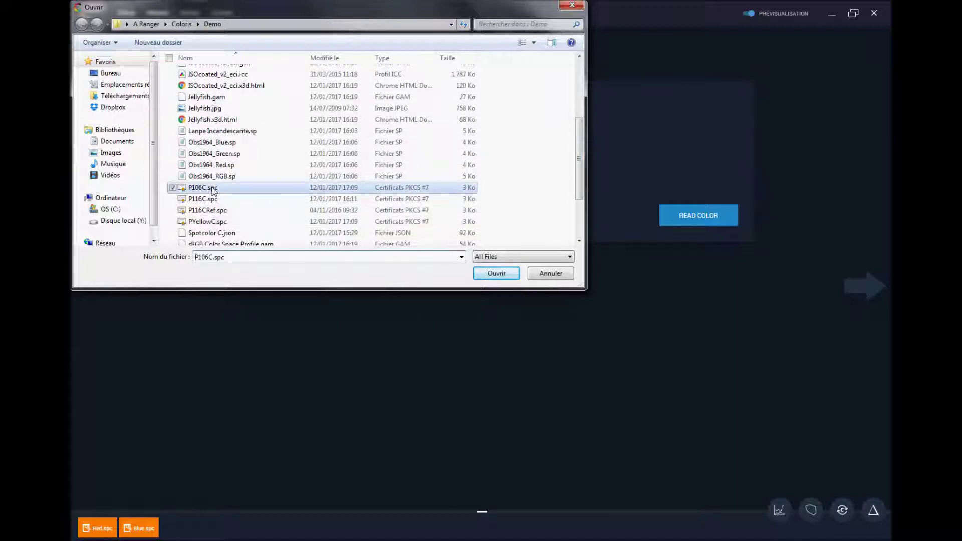
{"action": "left_click", "coordinate": [496, 275]}
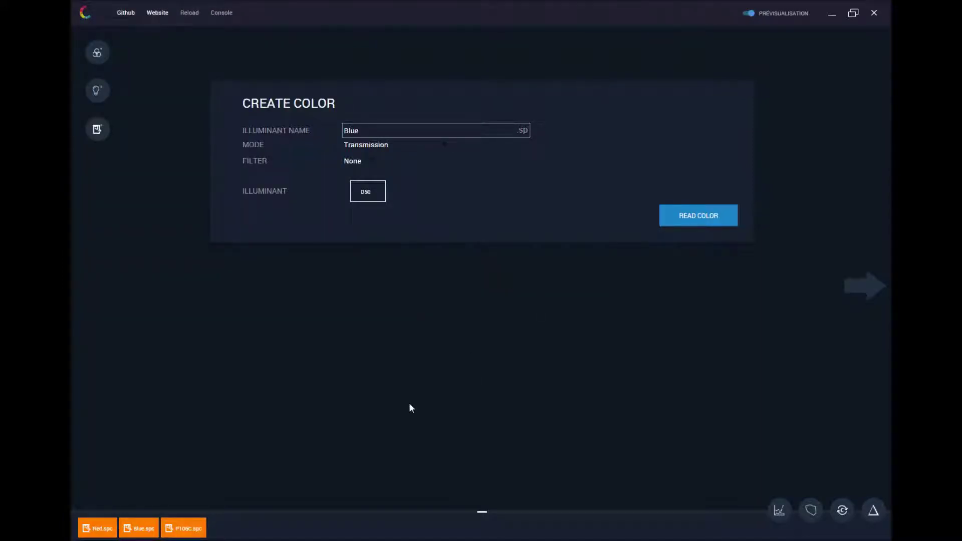
Add the color file PYellowC.spc from the Demo folder to the workspace files
{"action": "right_click", "coordinate": [274, 529]}
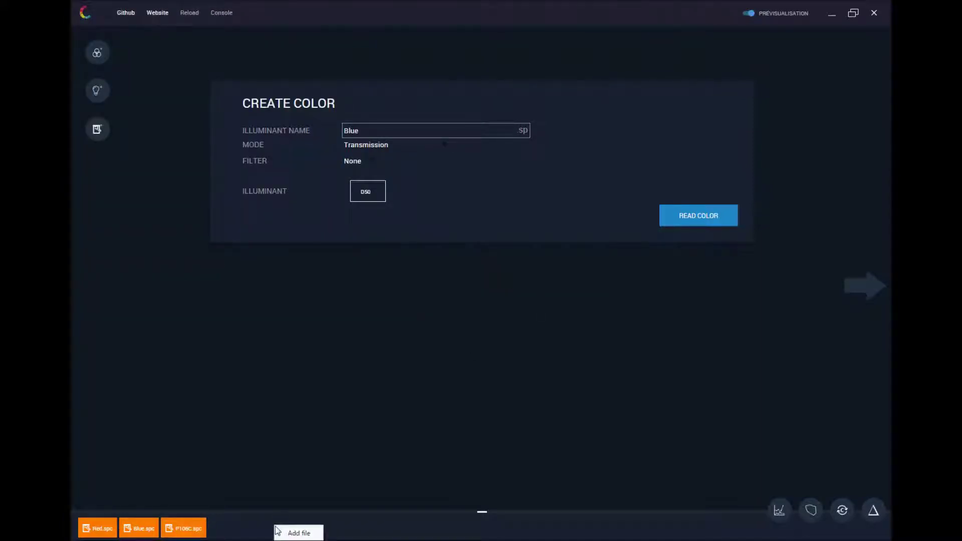
{"action": "left_click", "coordinate": [286, 534]}
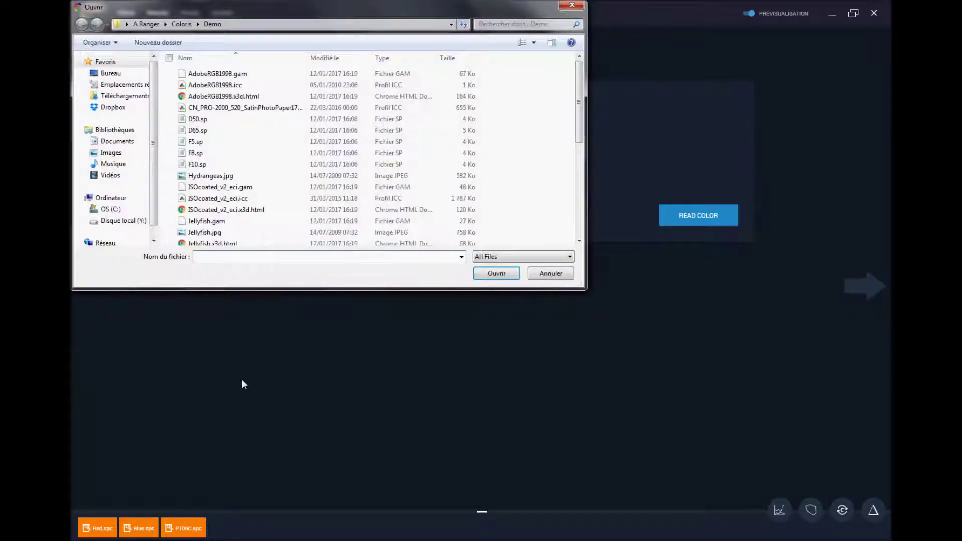
{"action": "left_click_drag", "start_coordinate": [580, 140], "coordinate": [582, 213]}
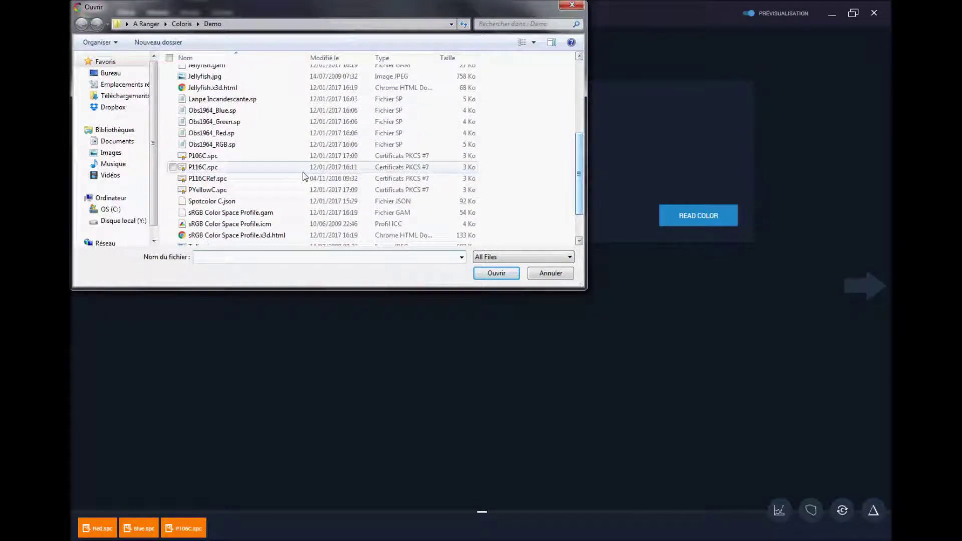
{"action": "left_click", "coordinate": [218, 191]}
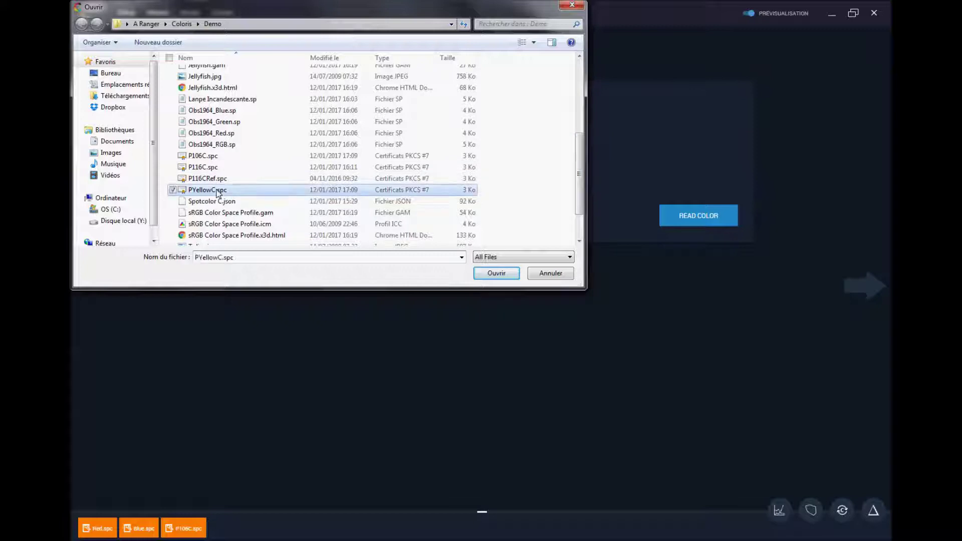
{"action": "left_click", "coordinate": [494, 273]}
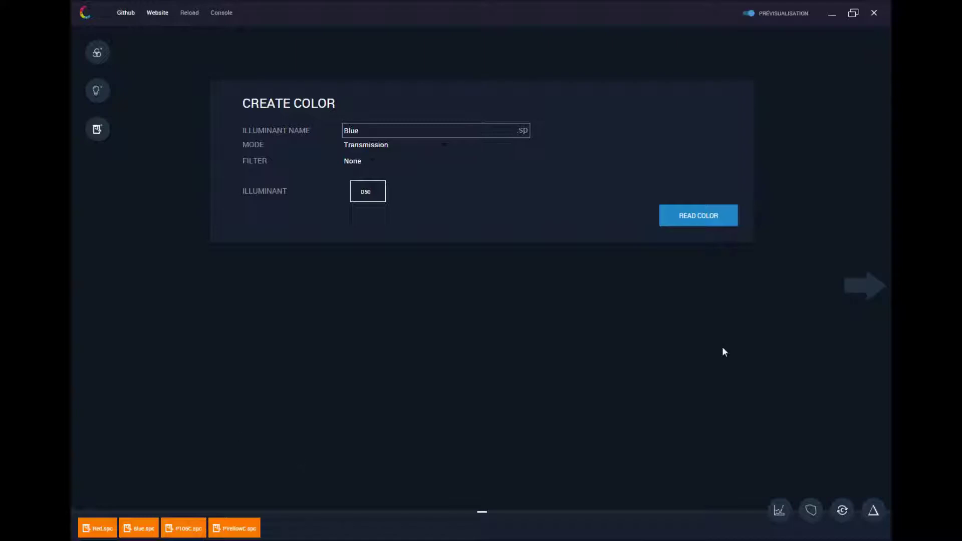
Check the measured color's LAB, sRGB and Hexa values, and plot Red.spc and PYellowC.spc together on the spectral graph
{"action": "left_click", "coordinate": [847, 290]}
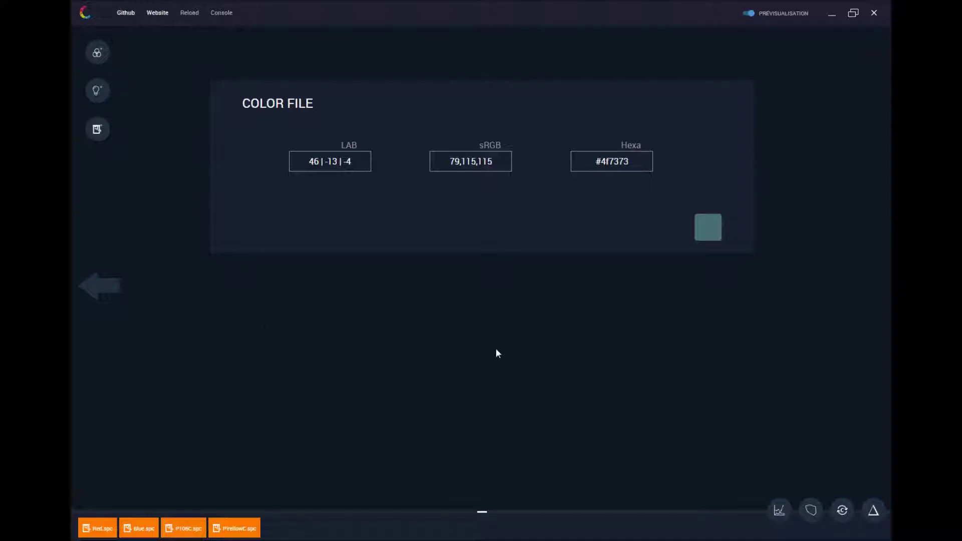
{"action": "left_click", "coordinate": [781, 510]}
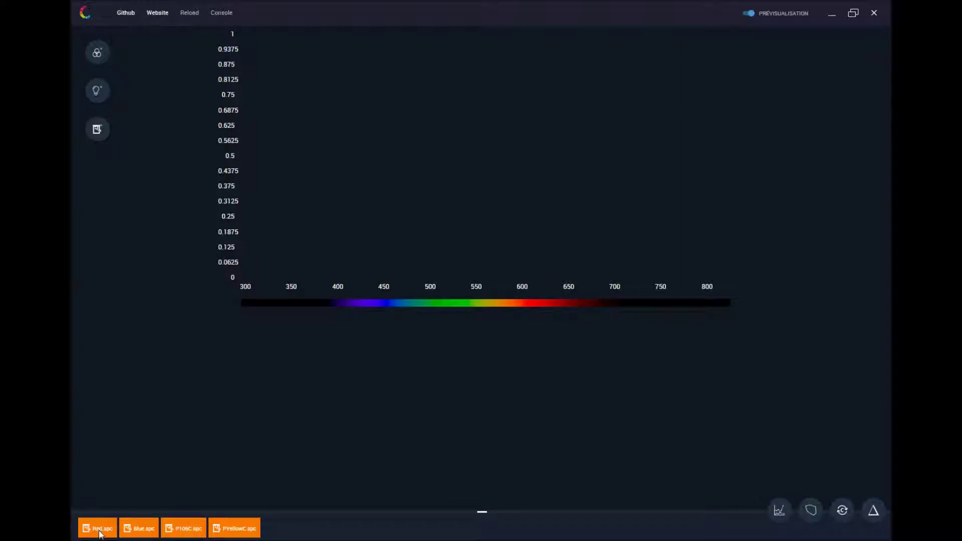
{"action": "left_click_drag", "start_coordinate": [97, 529], "coordinate": [327, 265]}
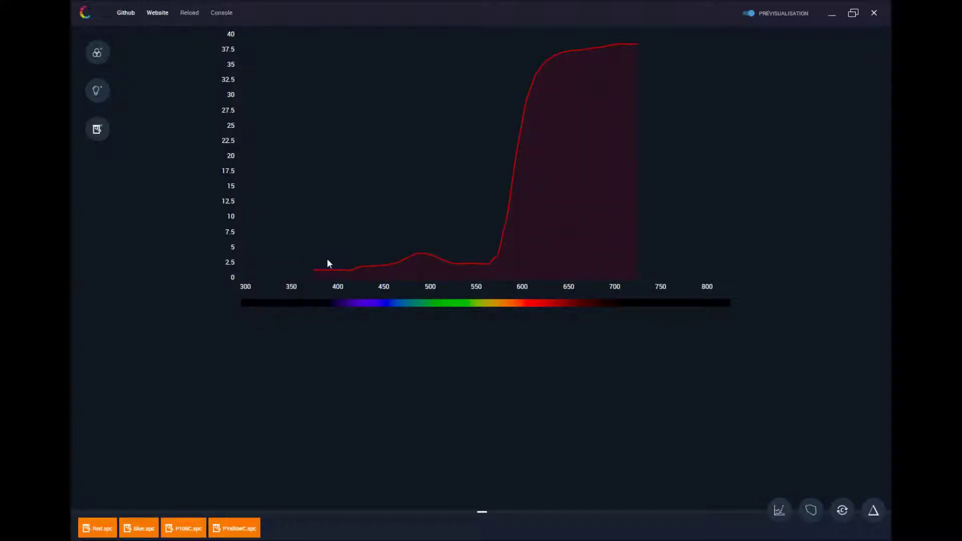
{"action": "left_click_drag", "start_coordinate": [239, 529], "coordinate": [375, 234]}
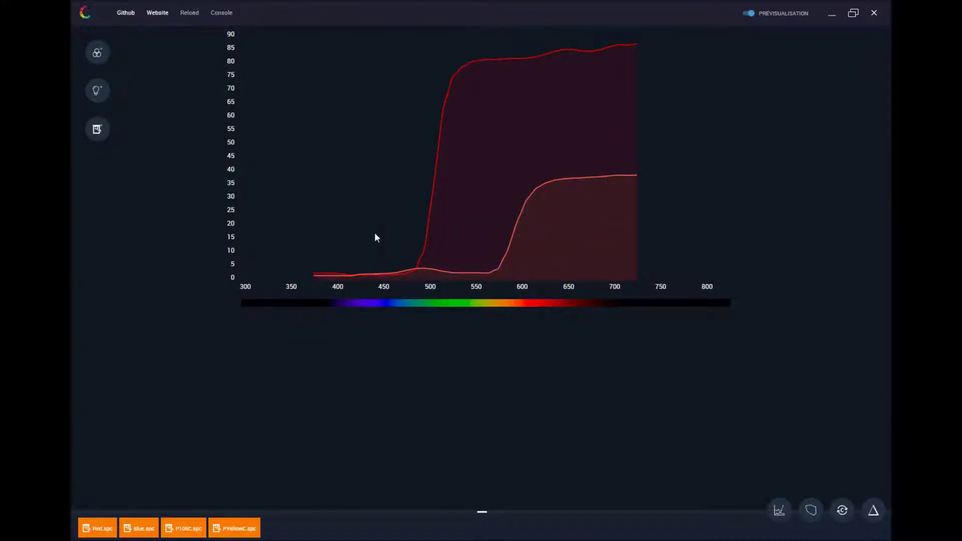
In the color converter, load Spotcolor C.json as the spot color table and set the profile to AdobeRGB1998
{"action": "left_click", "coordinate": [843, 511]}
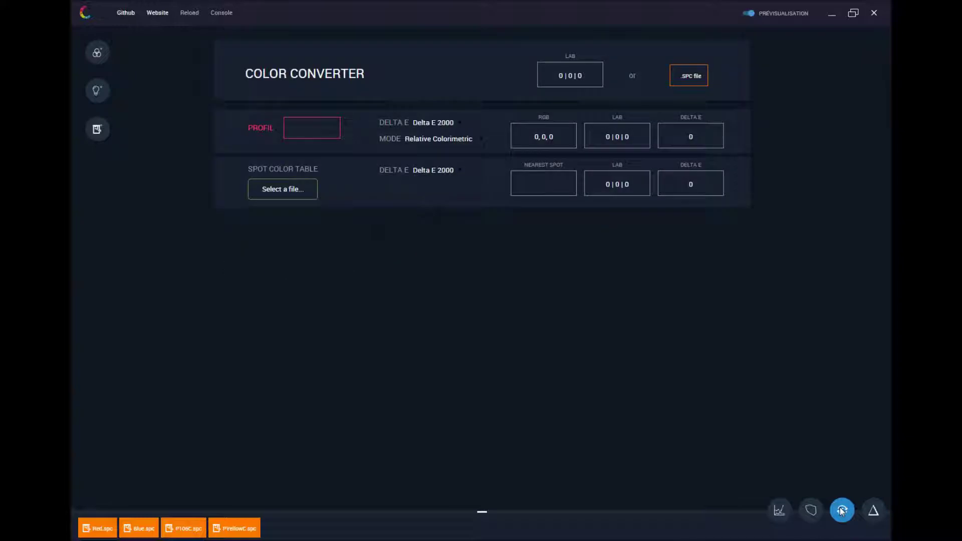
{"action": "left_click", "coordinate": [297, 190]}
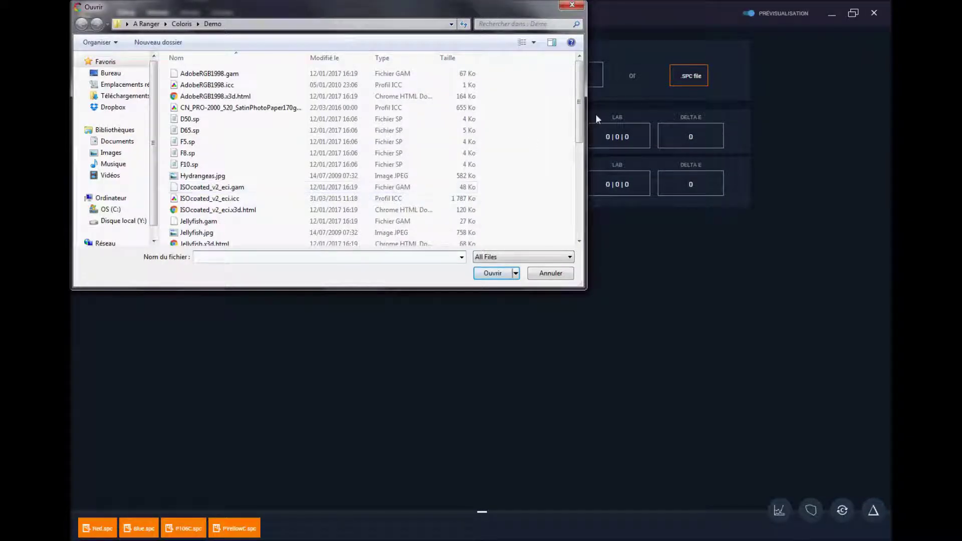
{"action": "left_click_drag", "start_coordinate": [580, 121], "coordinate": [583, 179]}
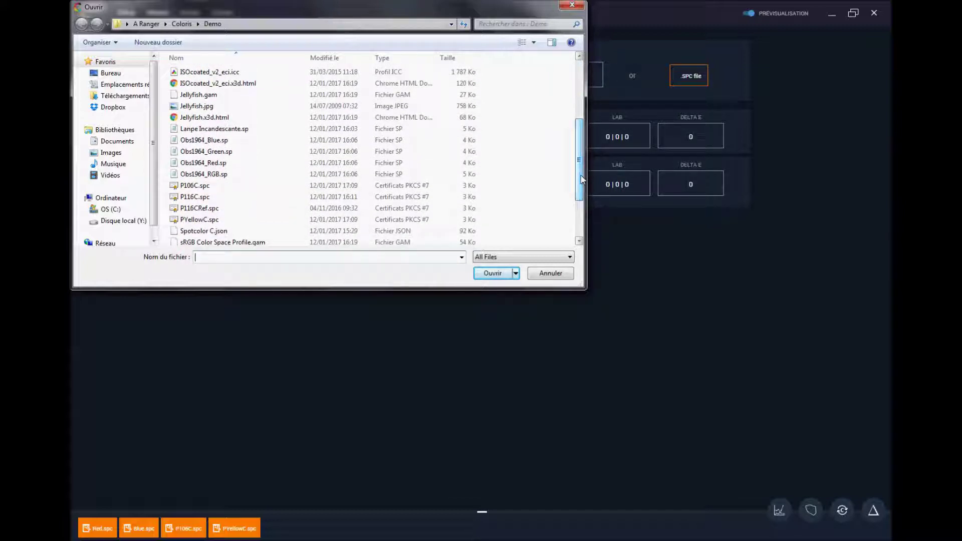
{"action": "left_click", "coordinate": [220, 232]}
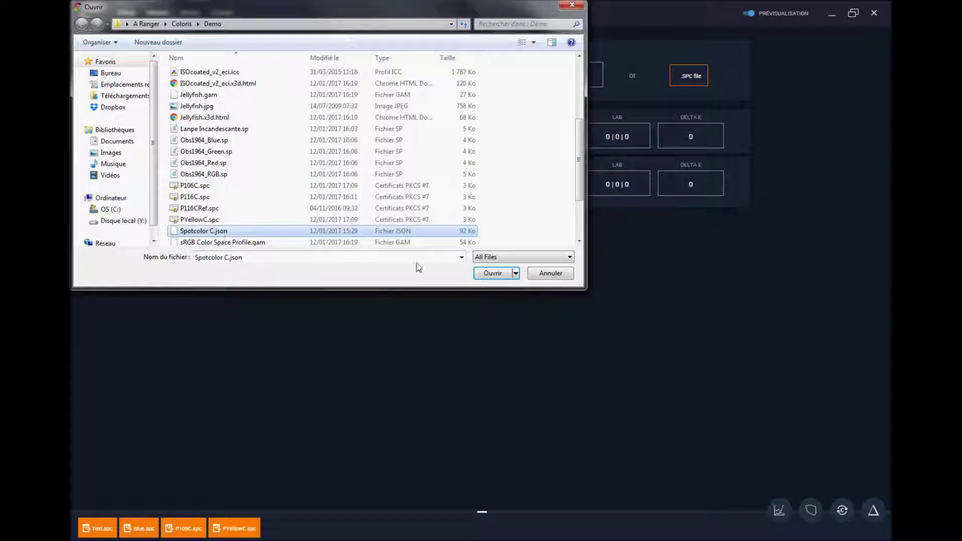
{"action": "left_click", "coordinate": [491, 276]}
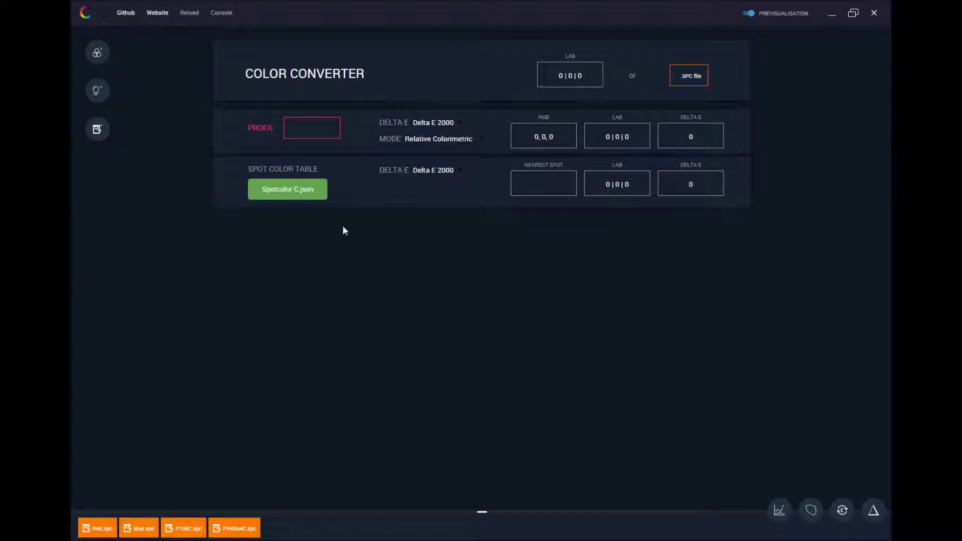
{"action": "left_click", "coordinate": [324, 130]}
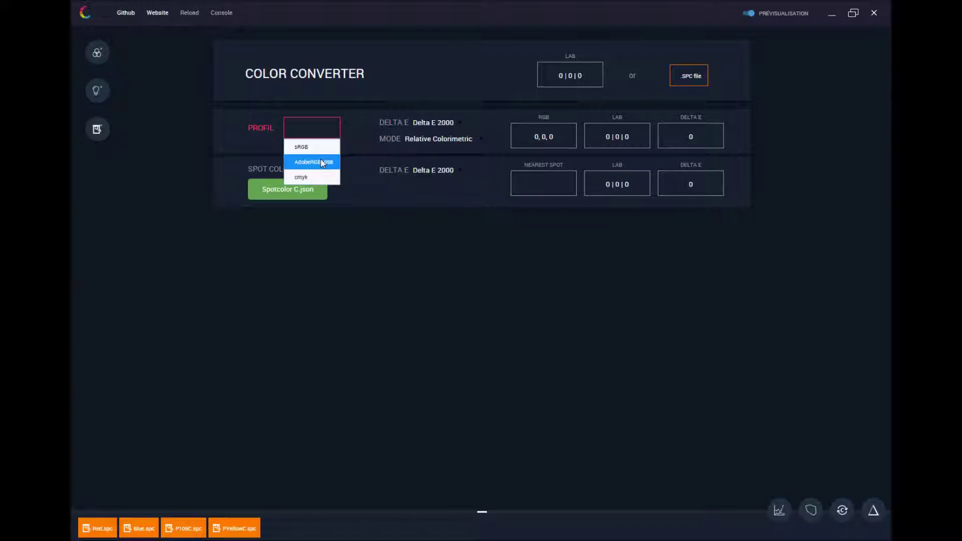
{"action": "left_click", "coordinate": [322, 162]}
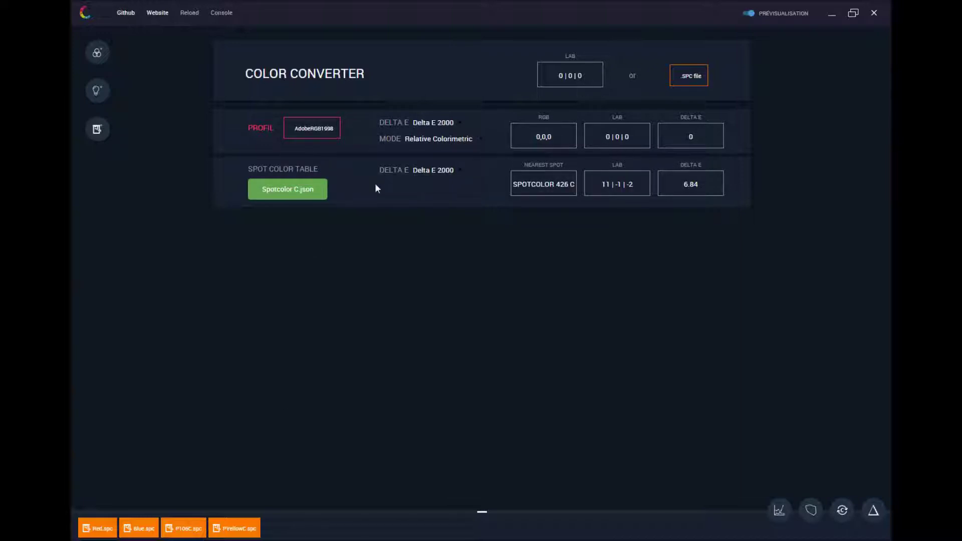
Convert PYellowC.spc and then P106C.spc in the color converter to find their profile values and nearest spot colors
{"action": "left_click_drag", "start_coordinate": [238, 535], "coordinate": [692, 78]}
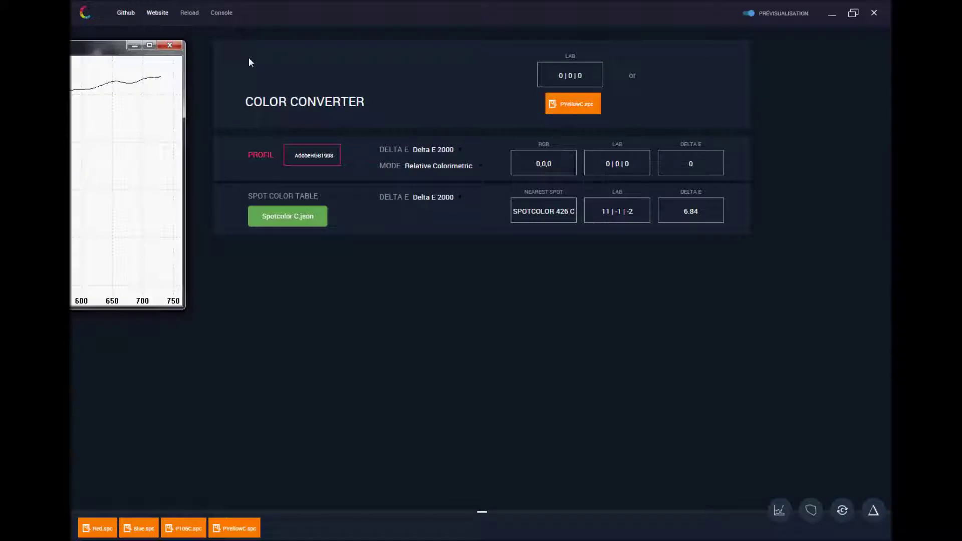
{"action": "left_click", "coordinate": [170, 45]}
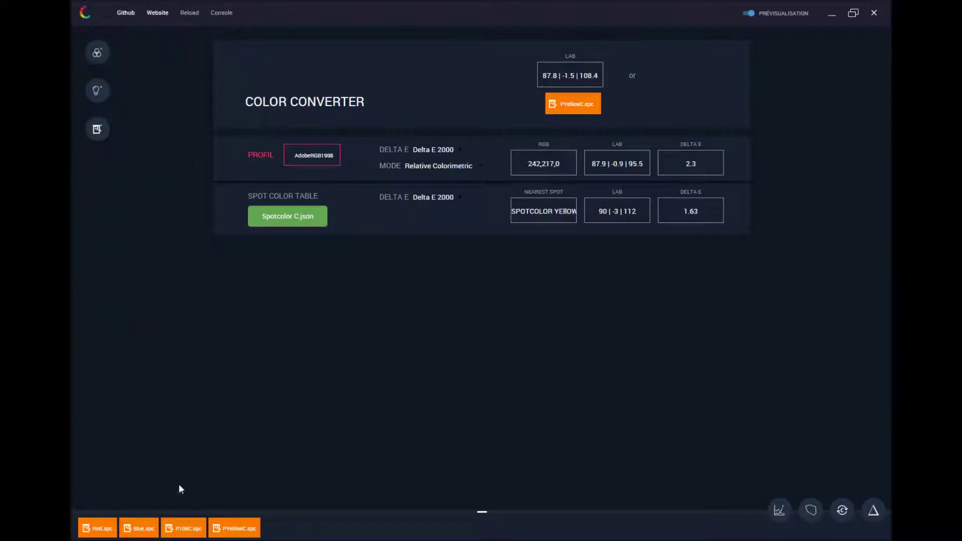
{"action": "left_click_drag", "start_coordinate": [182, 535], "coordinate": [572, 107]}
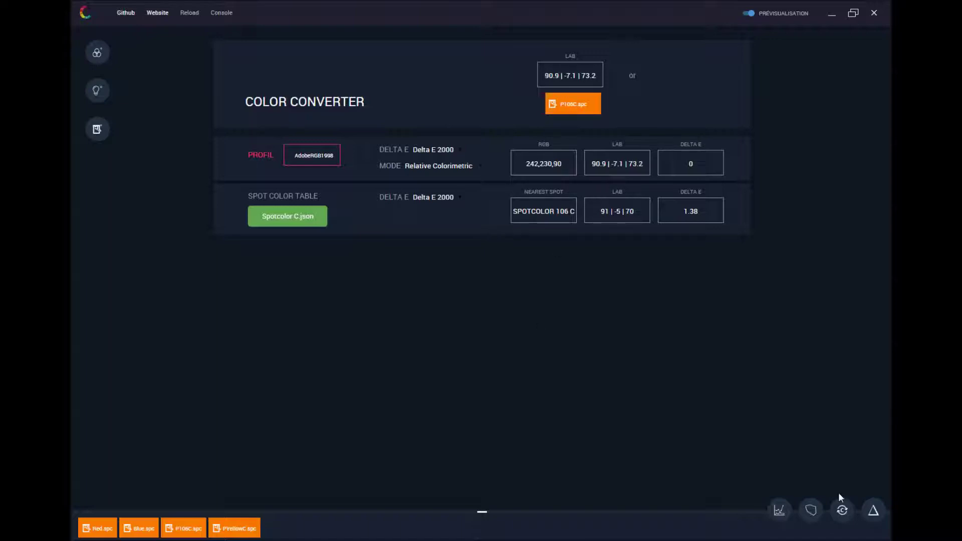
On the Delta E comparison page, set the profile to AdobeRGB1998 and use PYellowC.spc as the color reference
{"action": "left_click", "coordinate": [872, 513]}
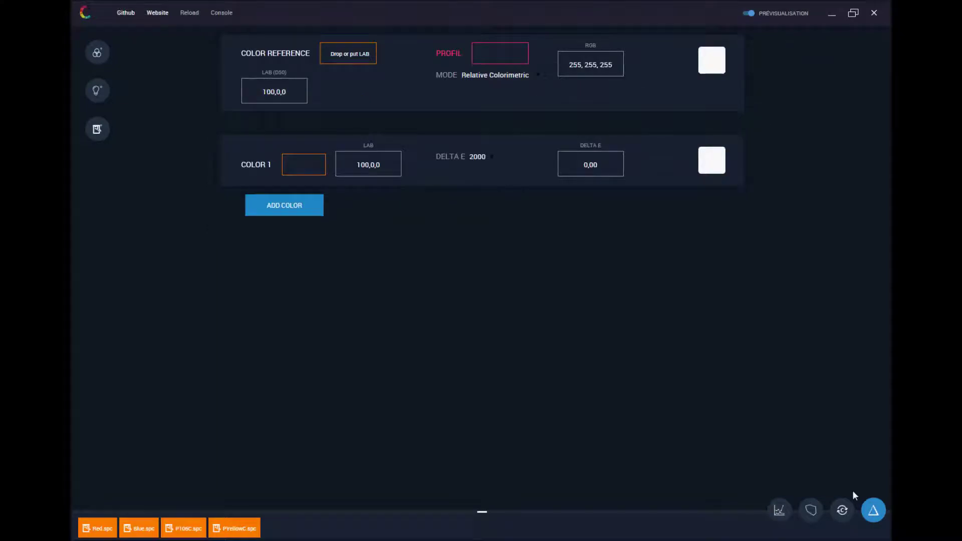
{"action": "left_click", "coordinate": [496, 51]}
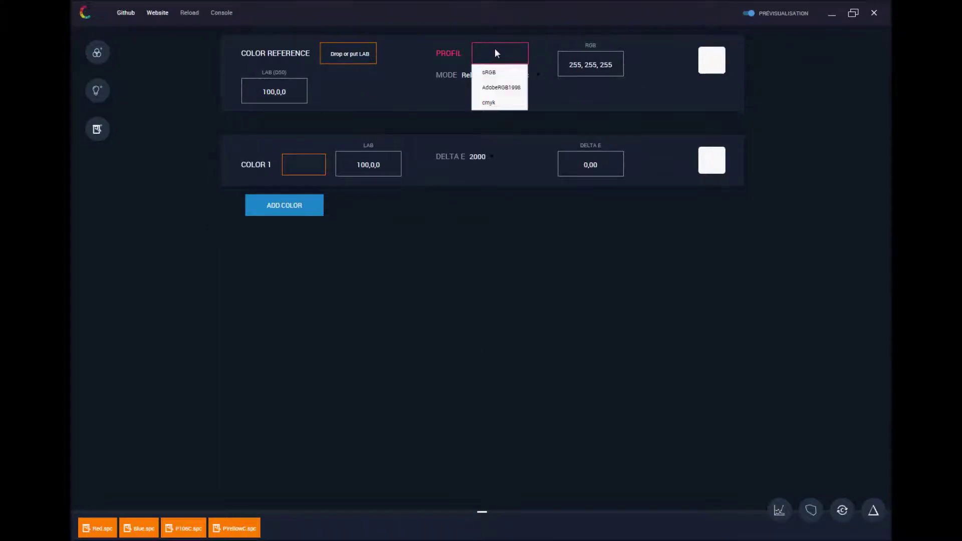
{"action": "left_click", "coordinate": [489, 84]}
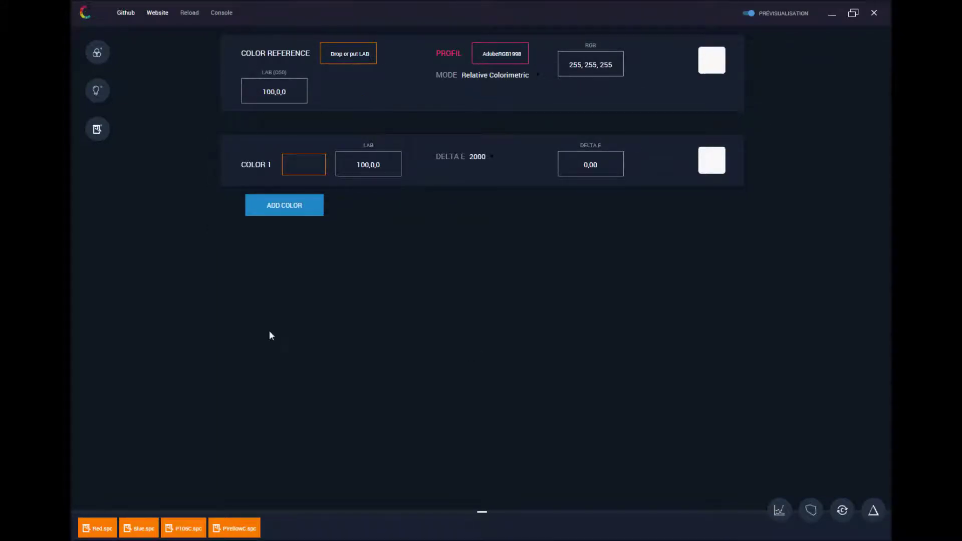
{"action": "left_click_drag", "start_coordinate": [232, 536], "coordinate": [343, 61]}
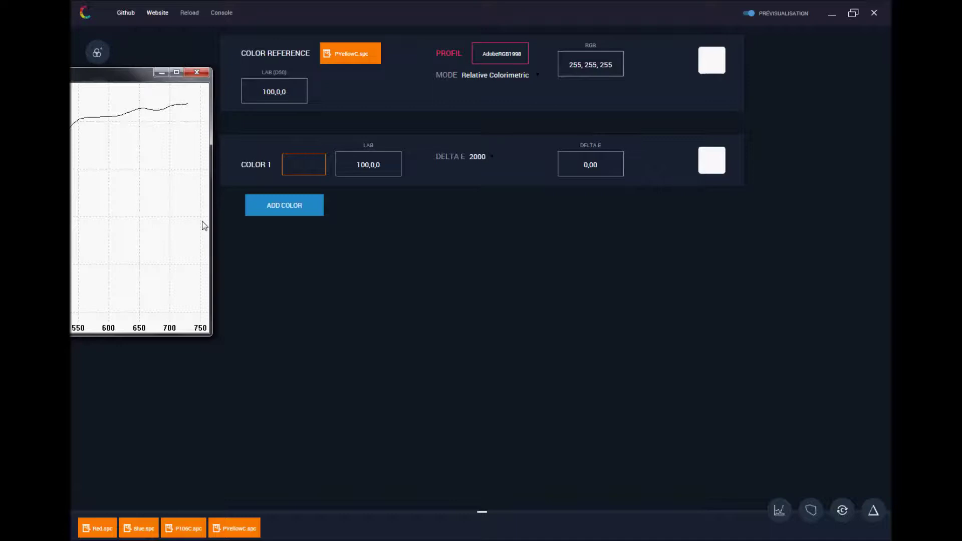
{"action": "left_click", "coordinate": [197, 73]}
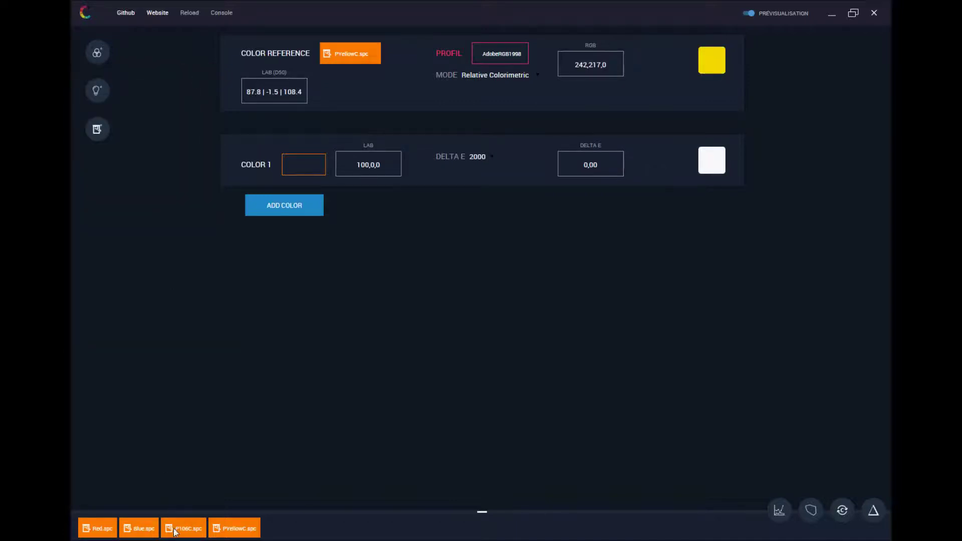
Assign P106C.spc as Color 1 and set its Delta E formula to 76
{"action": "left_click_drag", "start_coordinate": [176, 535], "coordinate": [300, 164]}
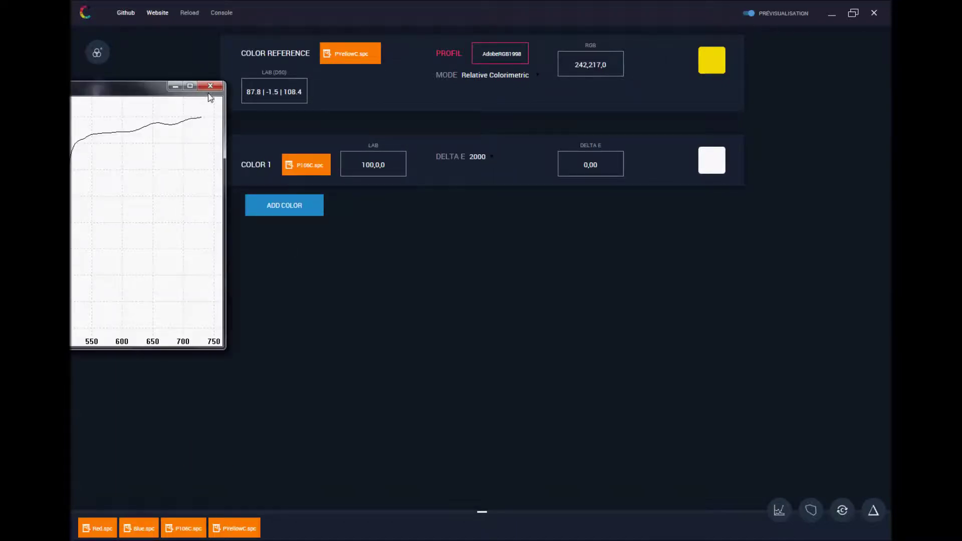
{"action": "left_click", "coordinate": [211, 86]}
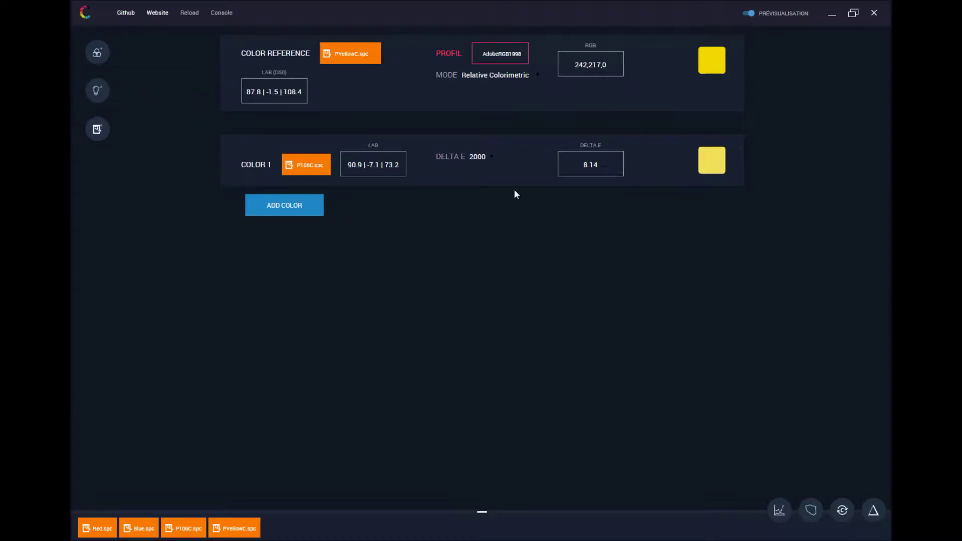
{"action": "left_click", "coordinate": [477, 157]}
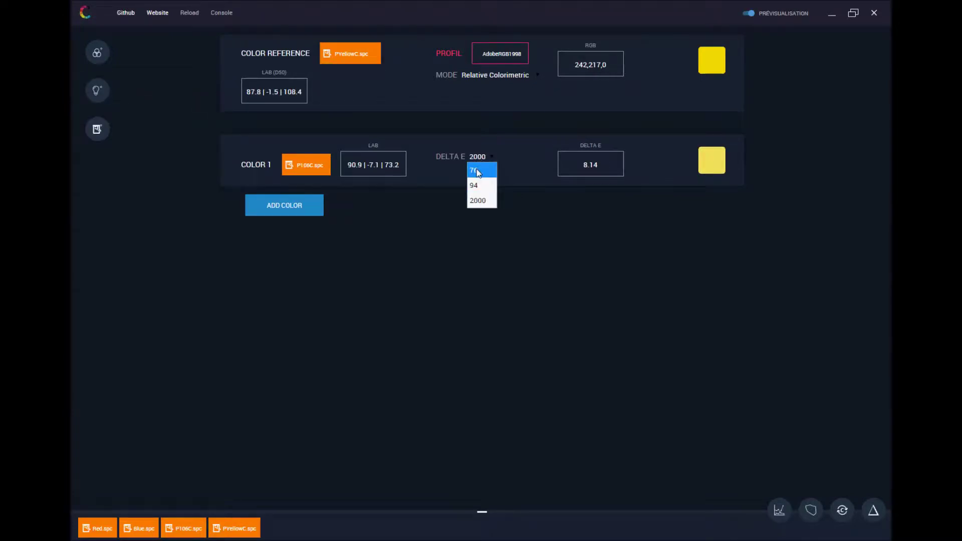
{"action": "left_click", "coordinate": [475, 170]}
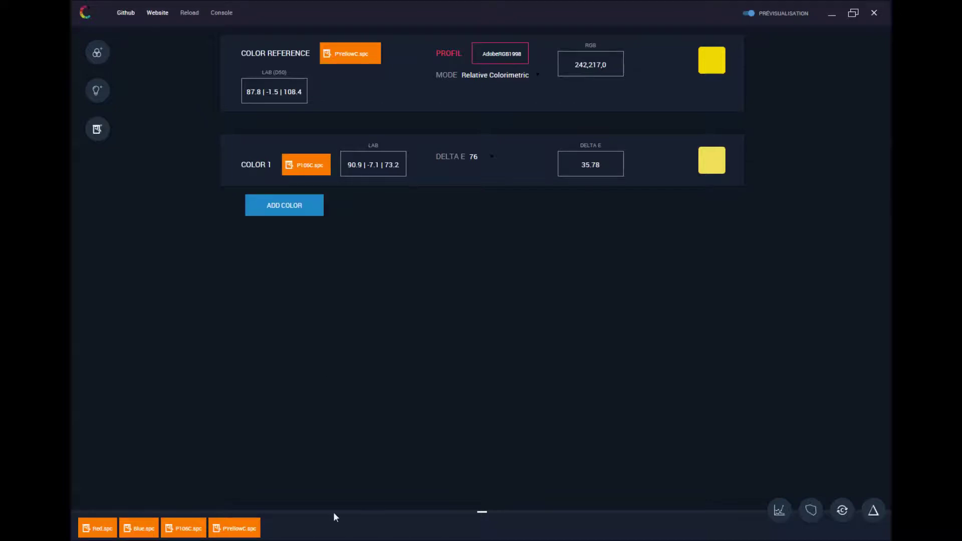
Add the profile ISOcoated_v2_eci.icc from the Demo folder and apply it as the color reference's profile
{"action": "left_click", "coordinate": [332, 527]}
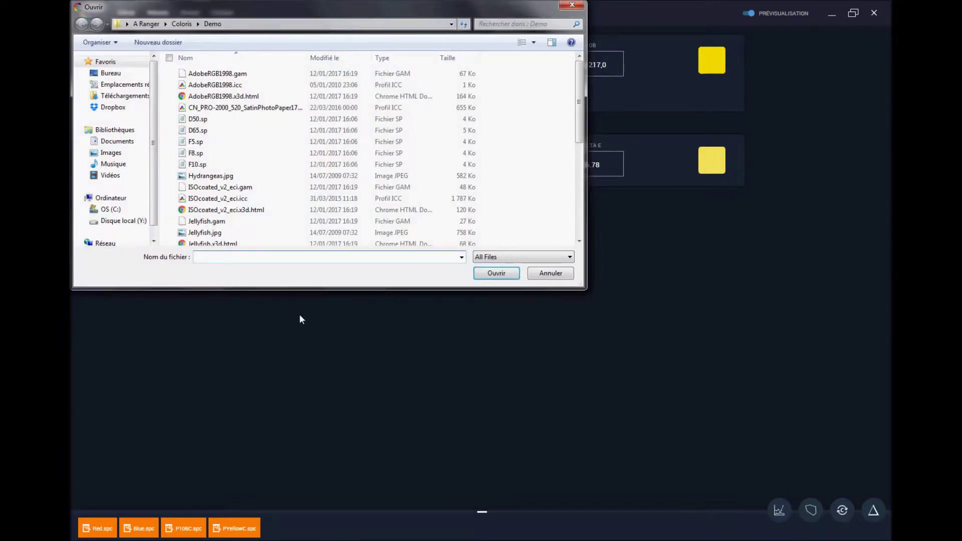
{"action": "left_click", "coordinate": [242, 199]}
{"action": "left_click", "coordinate": [491, 276]}
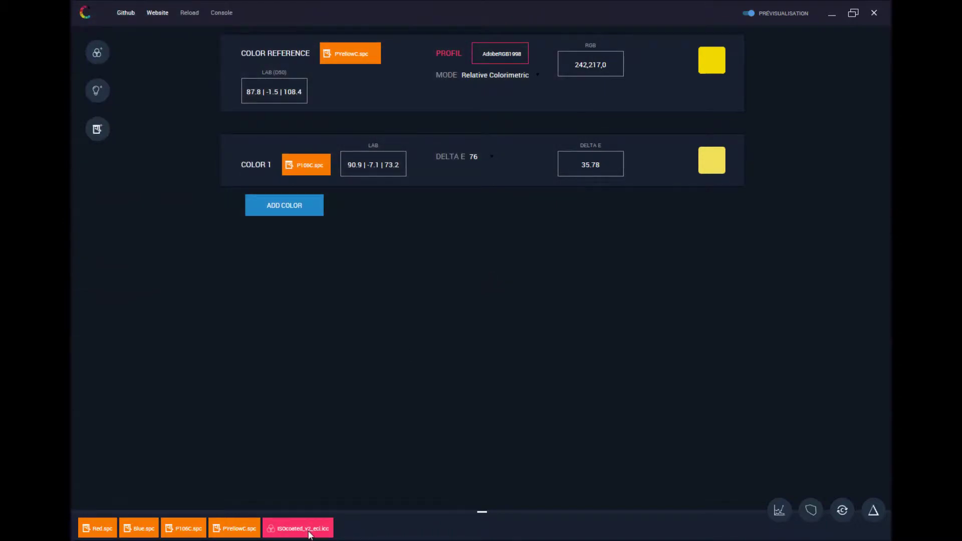
{"action": "left_click_drag", "start_coordinate": [310, 535], "coordinate": [509, 53]}
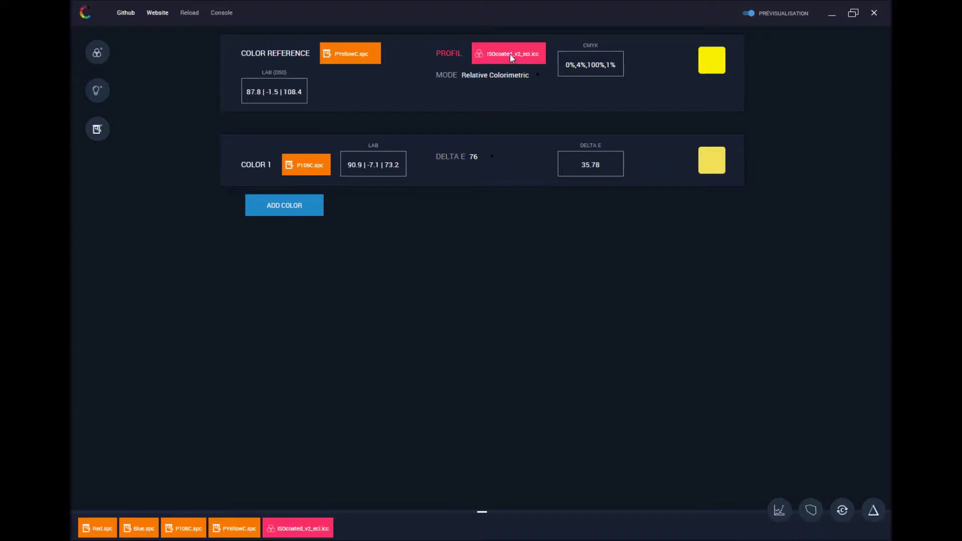